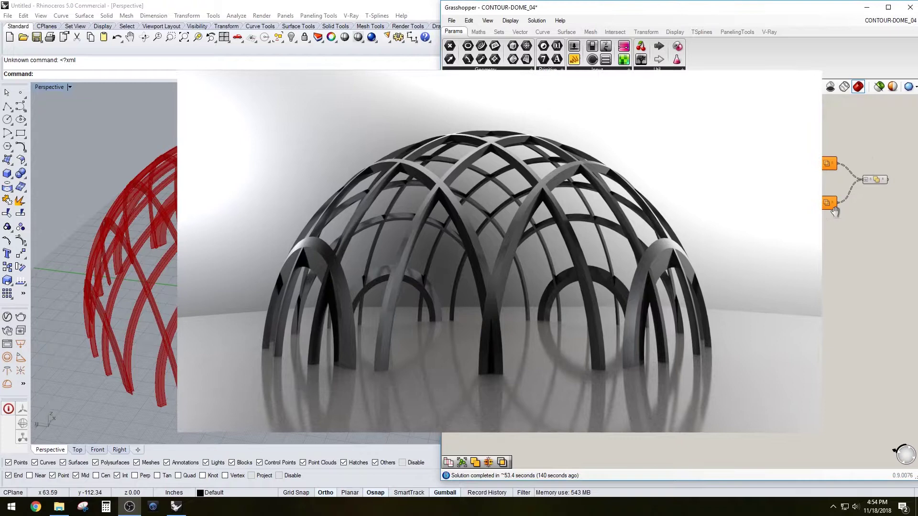
Step: Bake the final Solid Union into Rhino, turn off the Grasshopper preview and minimize the Grasshopper window
scroll(701, 267, up, 4)
click(701, 268)
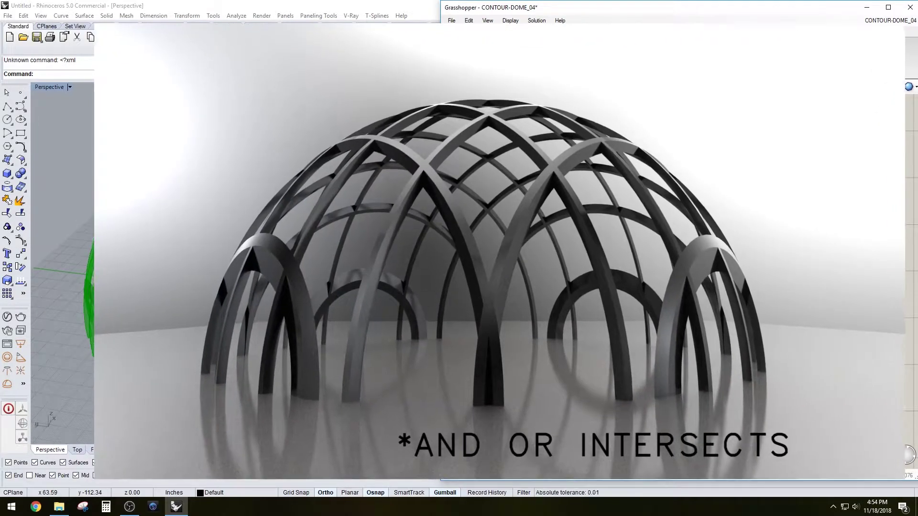
middle_click(792, 200)
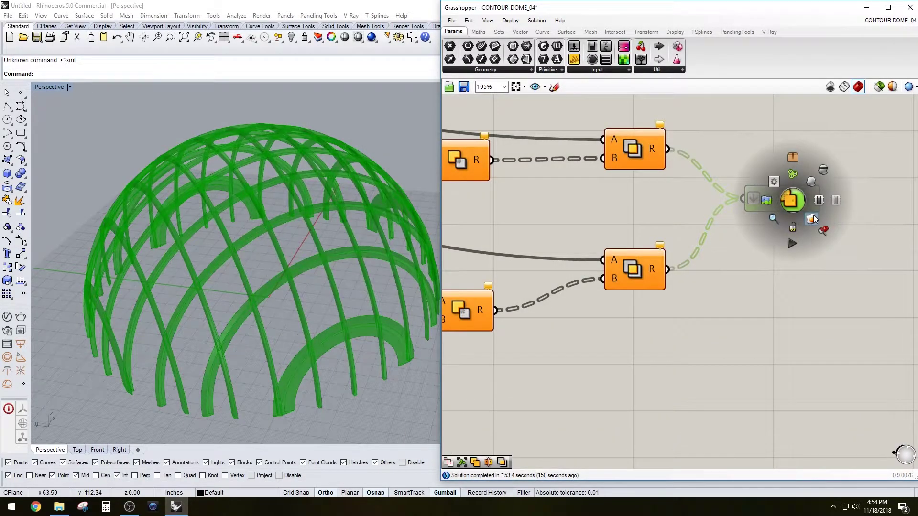
click(813, 220)
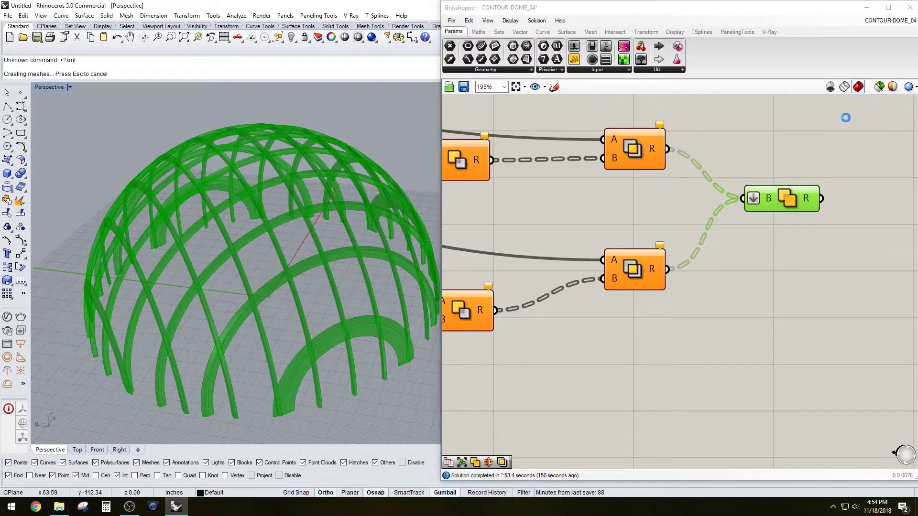
click(830, 87)
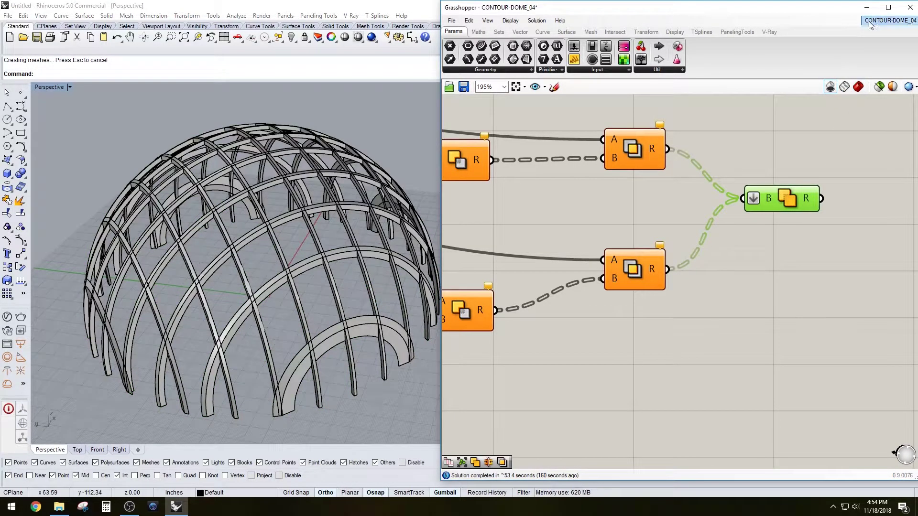
click(867, 8)
Step: Examine the rib intersections of the baked dome up close from several angles
scroll(328, 264, up, 6)
click(322, 240)
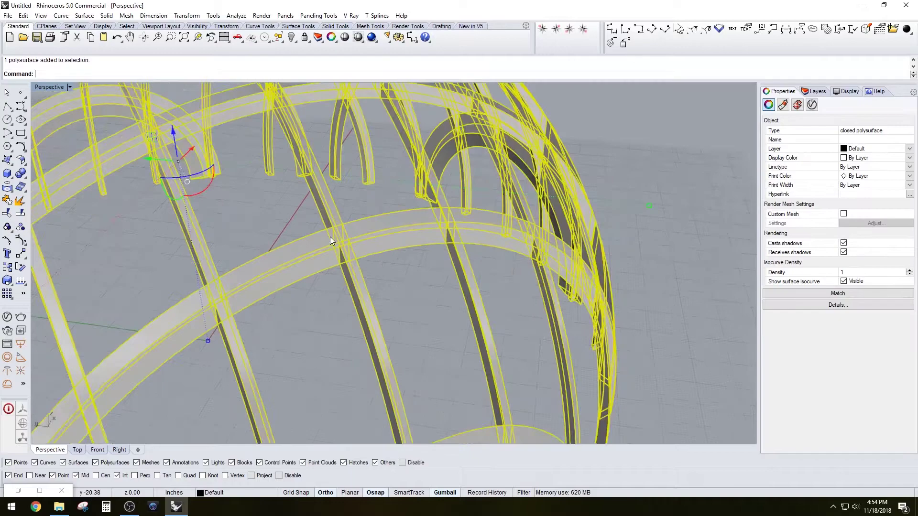
click(338, 229)
right_drag(369, 222, 497, 180)
scroll(478, 167, up, 5)
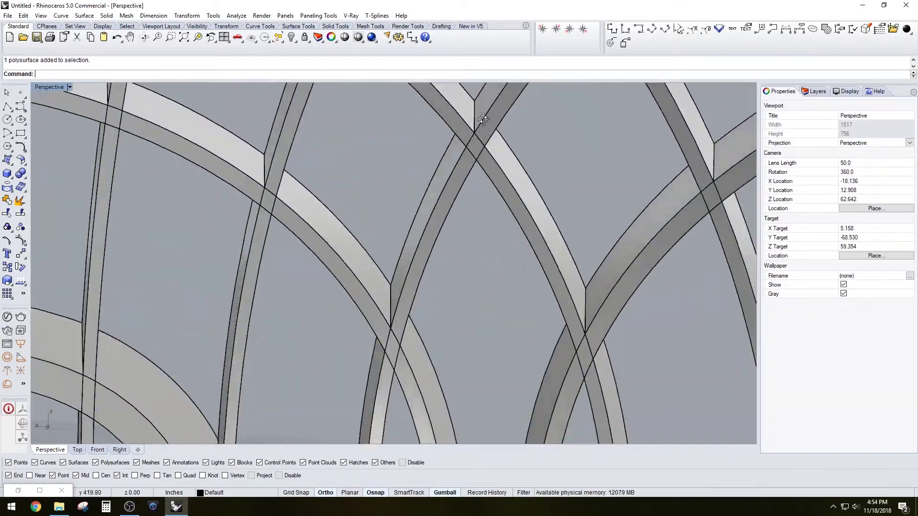
scroll(437, 137, down, 3)
right_drag(406, 153, 282, 200)
click(445, 133)
scroll(229, 287, down, 4)
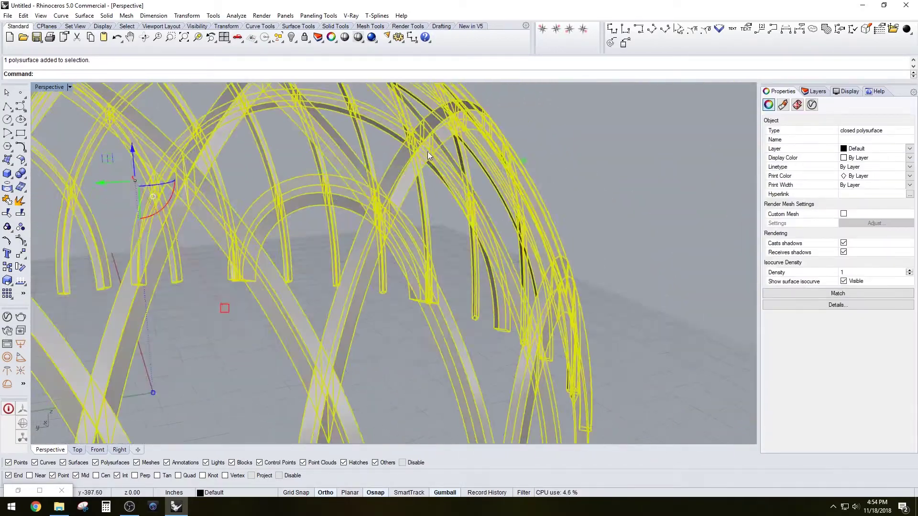
click(222, 301)
scroll(460, 314, up, 5)
scroll(449, 298, up, 2)
click(450, 300)
right_drag(452, 303, 465, 308)
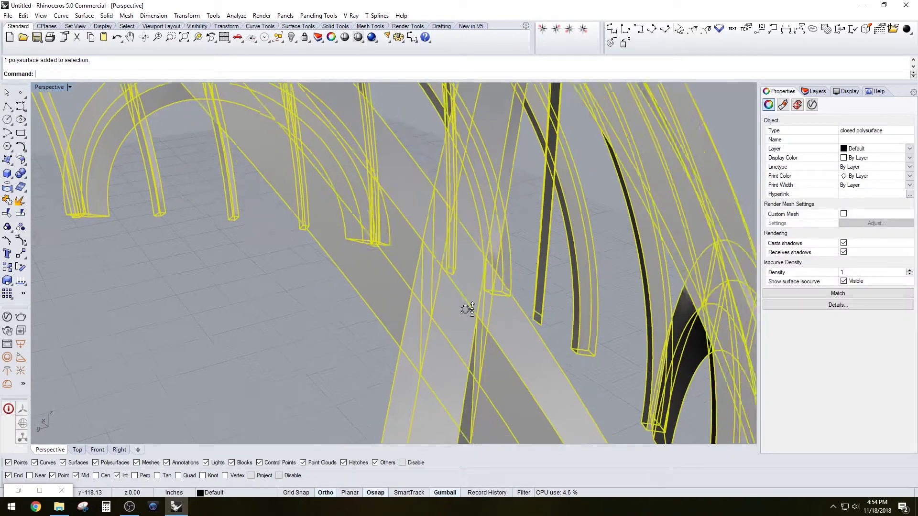
scroll(469, 304, down, 2)
click(62, 179)
Step: Set the Perspective viewport to Ghosted display and examine the inside of a rib intersection
click(56, 85)
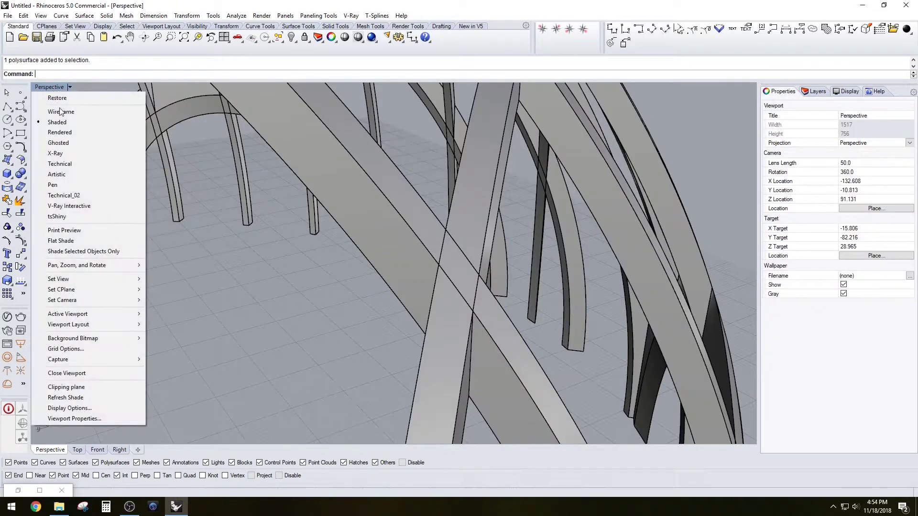
click(71, 142)
right_drag(497, 254, 439, 276)
shift+right_drag(147, 225, 248, 258)
scroll(339, 235, up, 5)
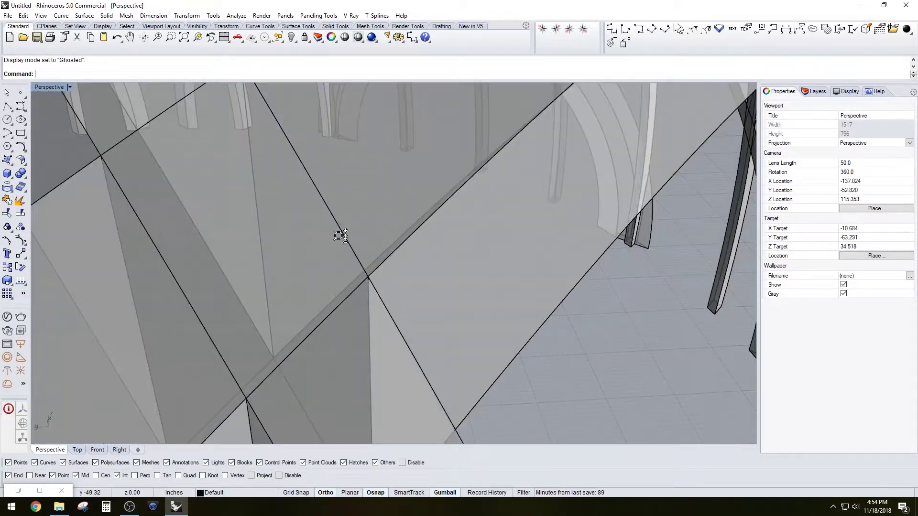
Step: Examine the overall baked dome structure from outside in the Ghosted view
scroll(339, 236, down, 9)
click(305, 262)
right_drag(305, 262, 318, 294)
click(348, 321)
scroll(348, 321, down, 2)
right_drag(348, 321, 397, 268)
right_drag(396, 268, 441, 259)
right_drag(329, 293, 331, 354)
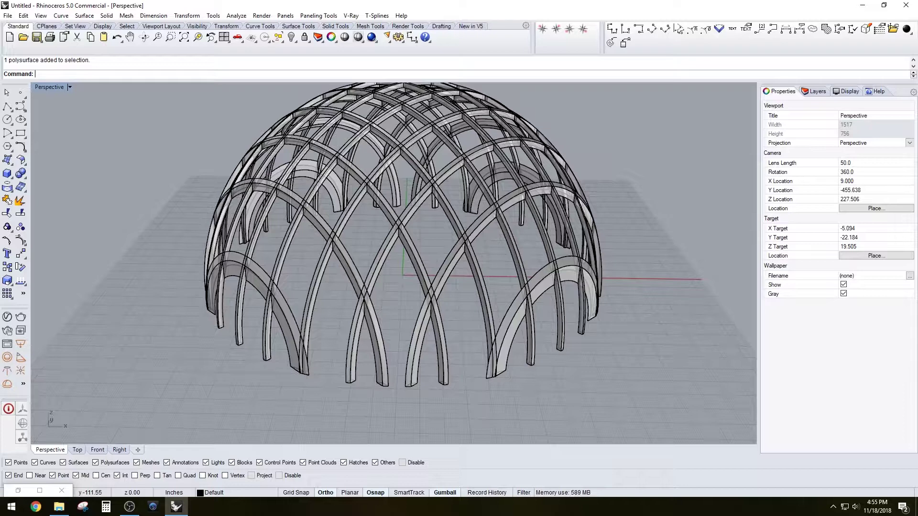
right_drag(408, 297, 415, 261)
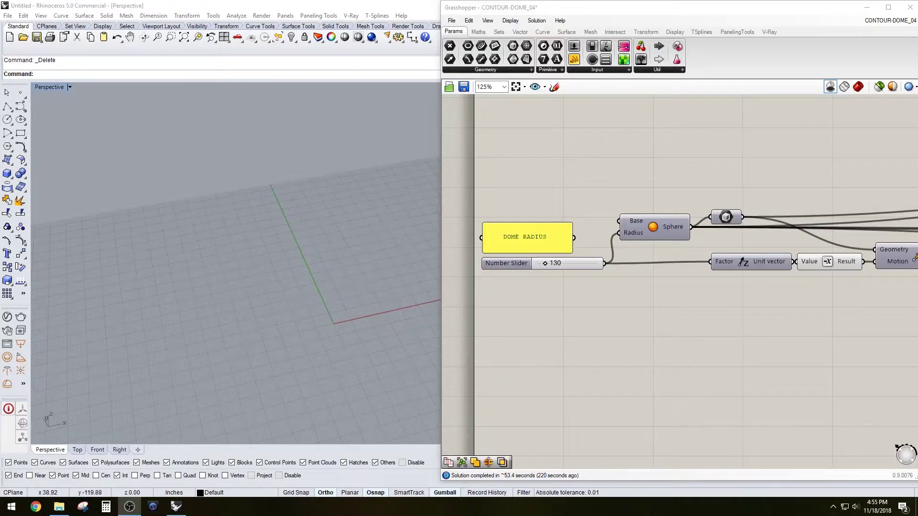
Step: Look through the Grasshopper definition from the dome radius slider to the final Solid Union
scroll(687, 191, down, 4)
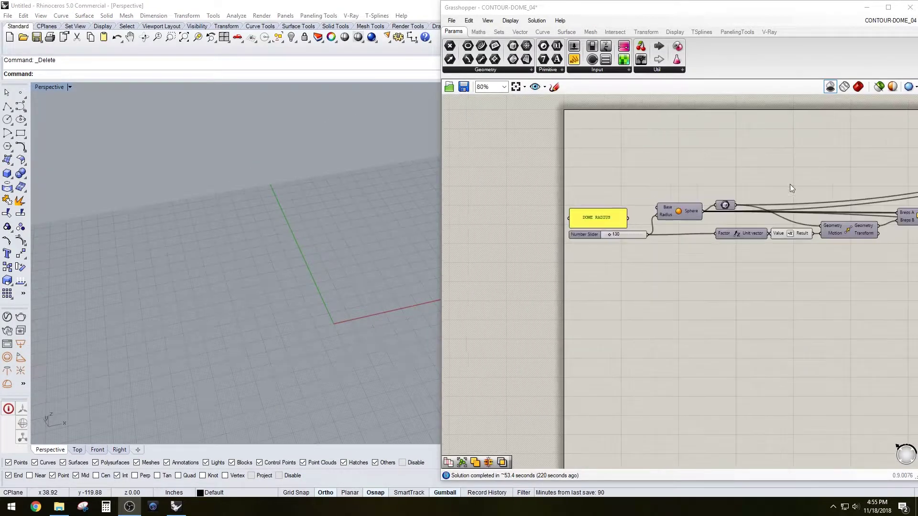
scroll(799, 200, down, 5)
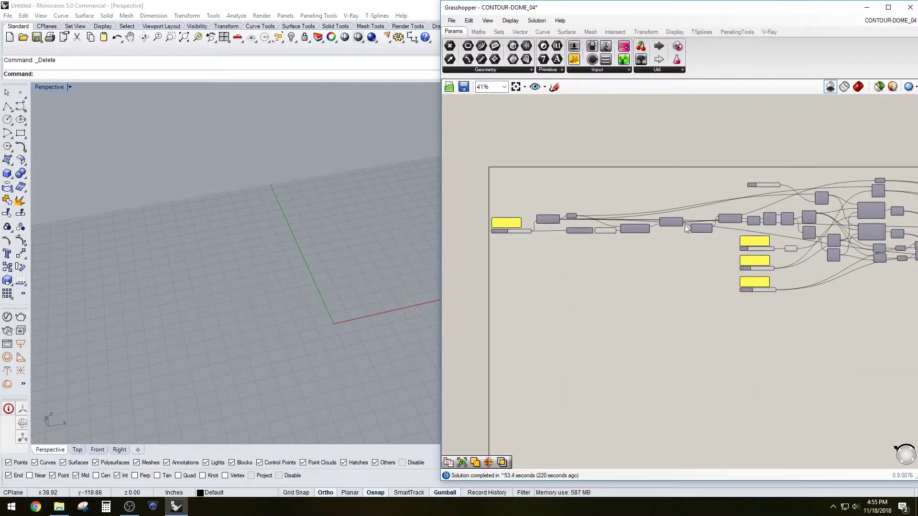
right_drag(744, 274, 587, 285)
scroll(810, 266, up, 3)
right_drag(851, 258, 502, 270)
scroll(615, 233, up, 2)
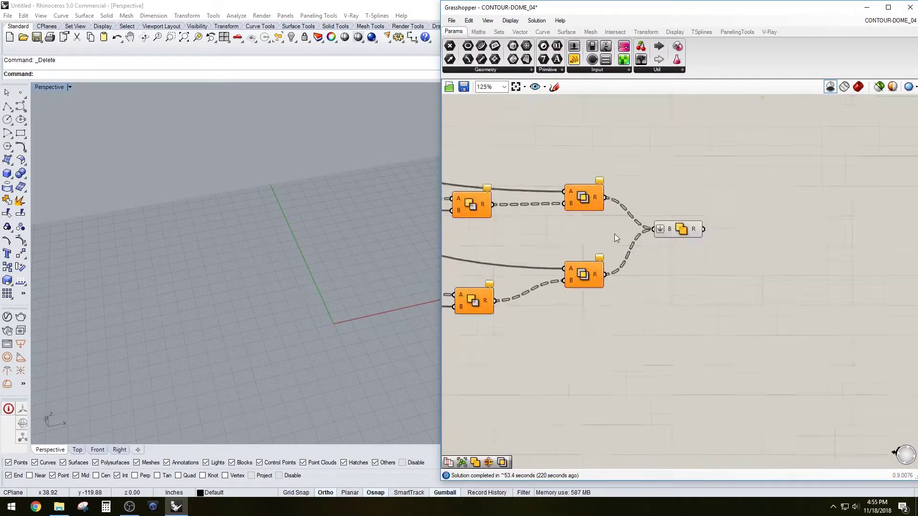
scroll(614, 234, down, 3)
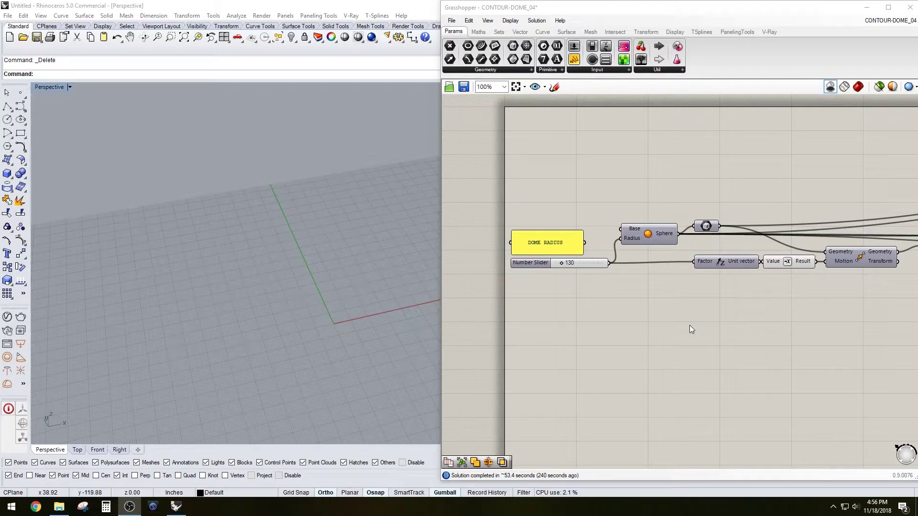
right_drag(715, 188, 597, 182)
scroll(600, 180, down, 4)
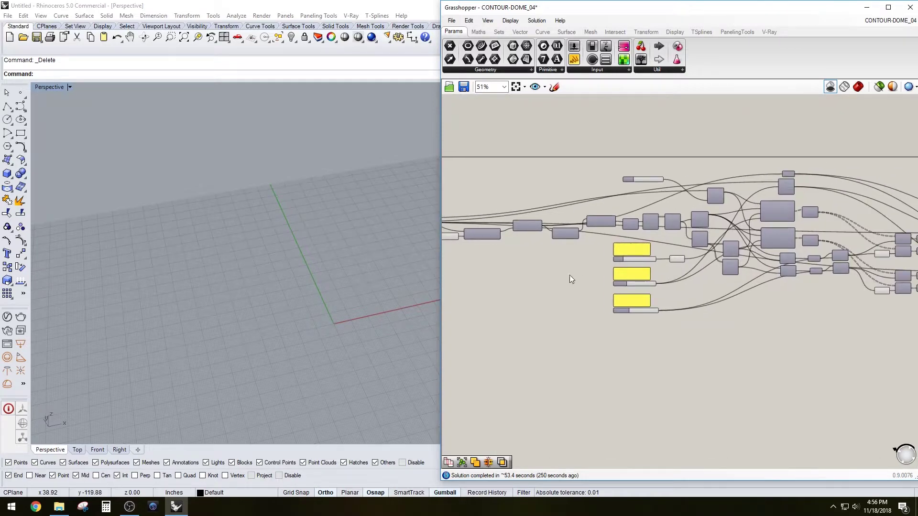
scroll(637, 243, up, 5)
right_drag(724, 283, 691, 278)
Step: Turn the shaded Grasshopper preview back on and frame the whole dome in the Perspective viewport
click(345, 237)
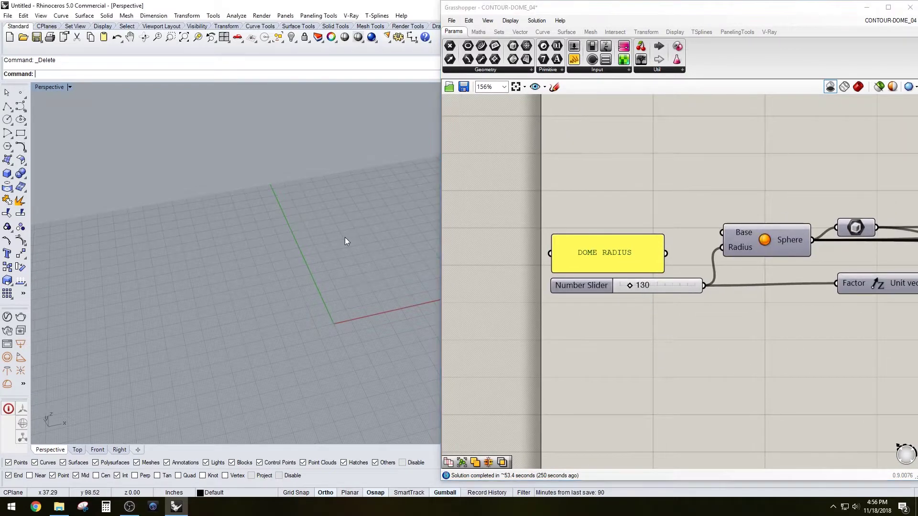
scroll(371, 242, down, 2)
shift+right_drag(371, 242, 280, 236)
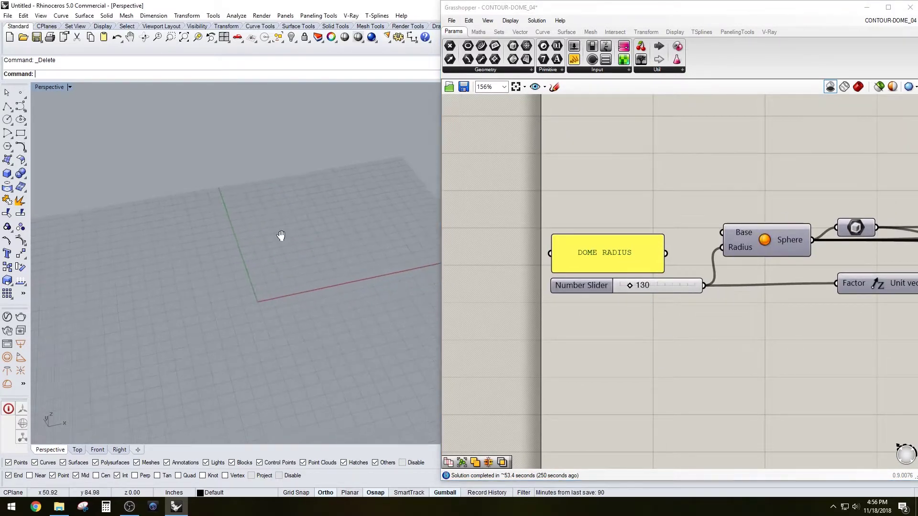
click(860, 86)
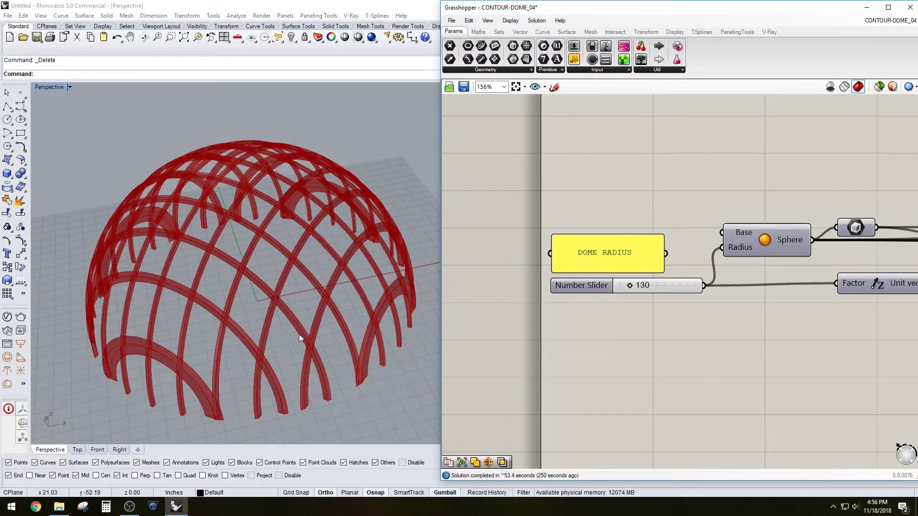
right_drag(300, 338, 302, 310)
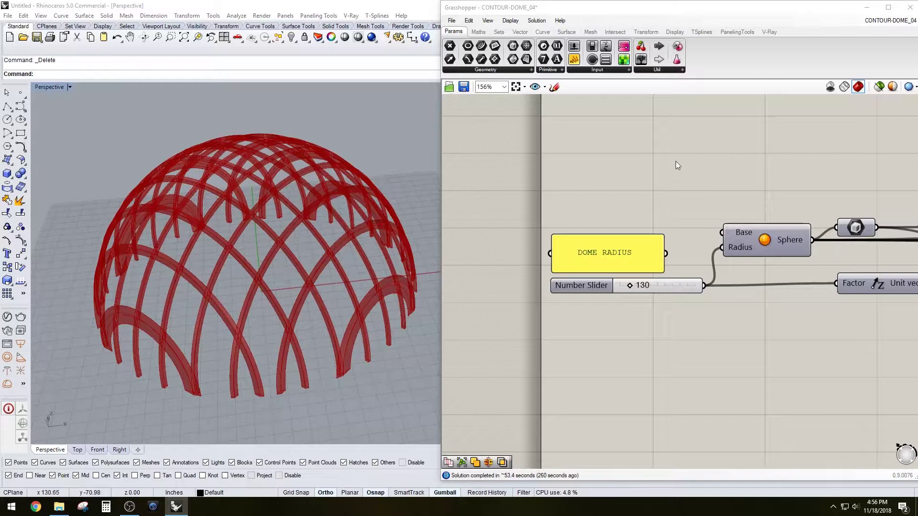
Step: Show the preview of the first Solid Difference to inspect the half dome, and hide it again
scroll(693, 170, down, 2)
right_drag(752, 195, 551, 233)
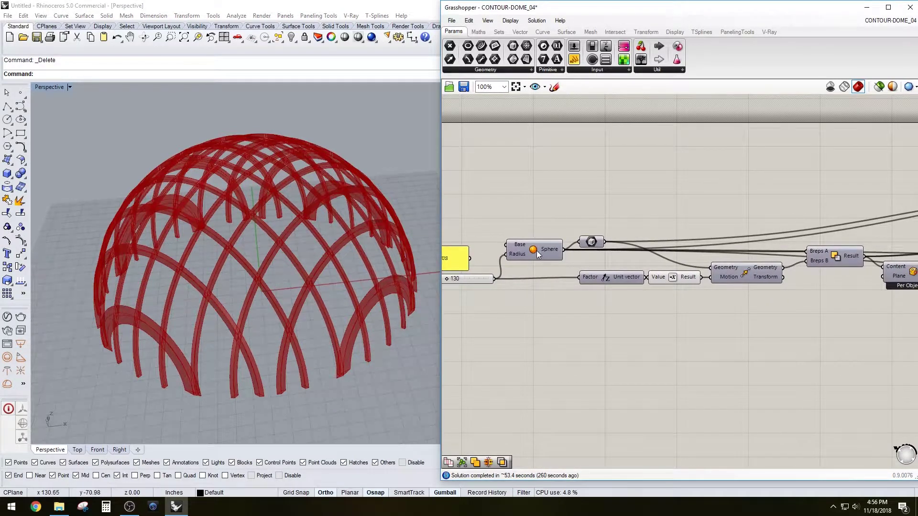
right_drag(842, 268, 709, 269)
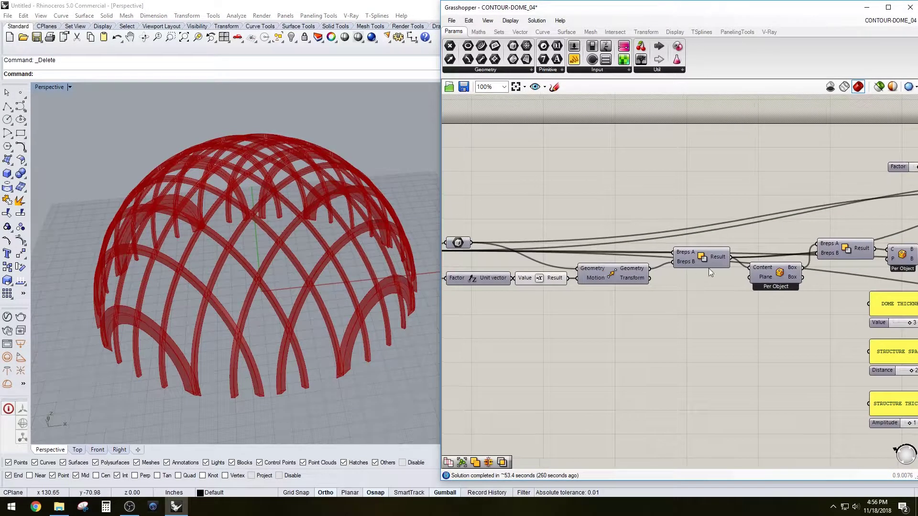
right_click(713, 259)
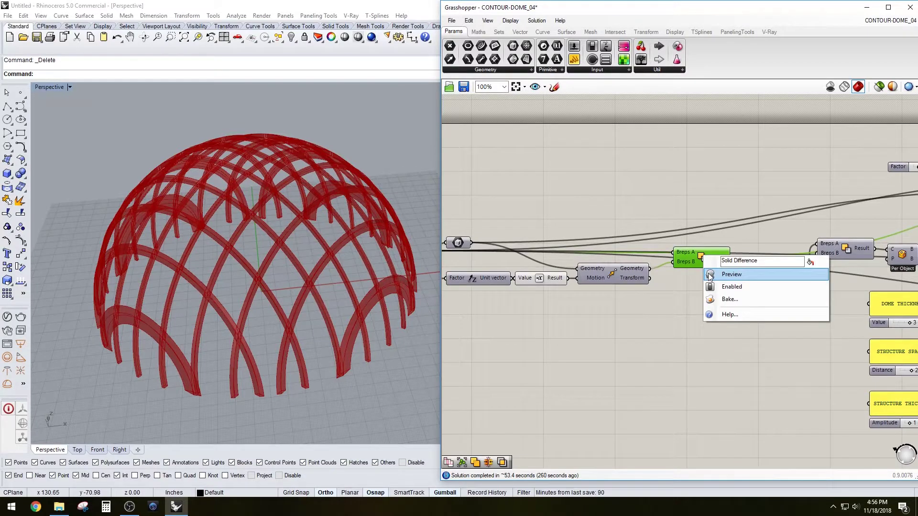
click(727, 275)
right_drag(270, 333, 281, 318)
right_drag(684, 273, 732, 277)
right_click(756, 263)
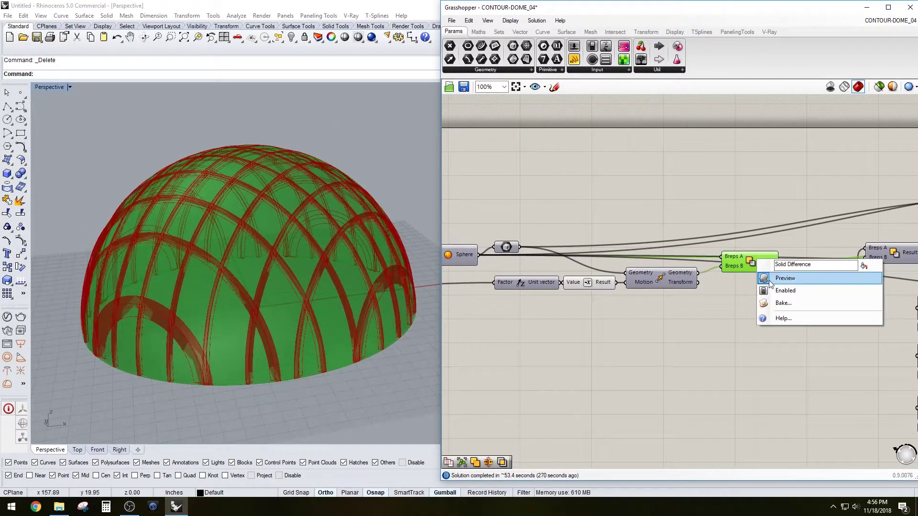
click(772, 275)
Step: Show the preview of the Bounding Box around the half dome, and hide it again
scroll(759, 283, up, 2)
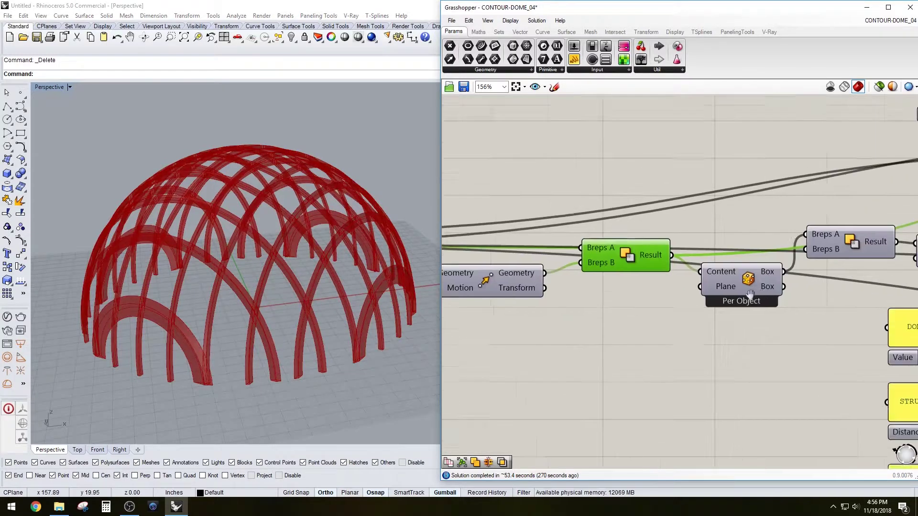
right_click(723, 291)
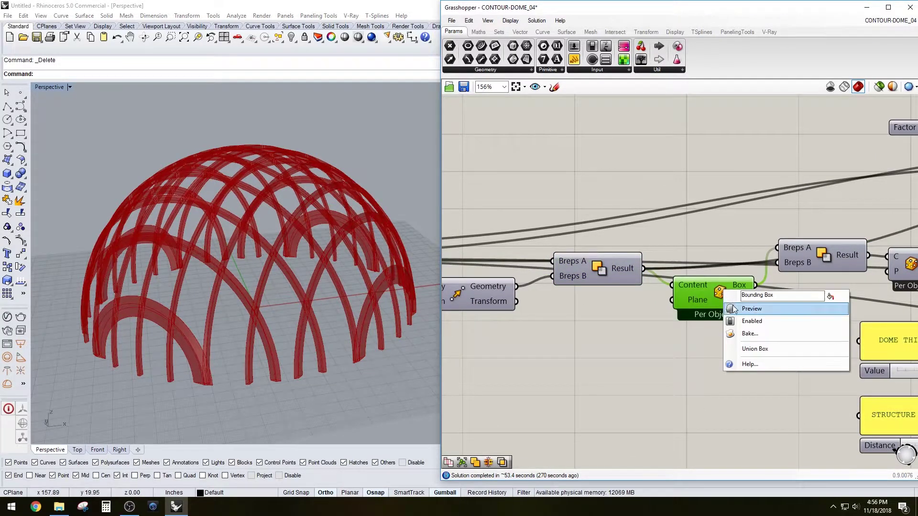
click(736, 309)
right_click(721, 298)
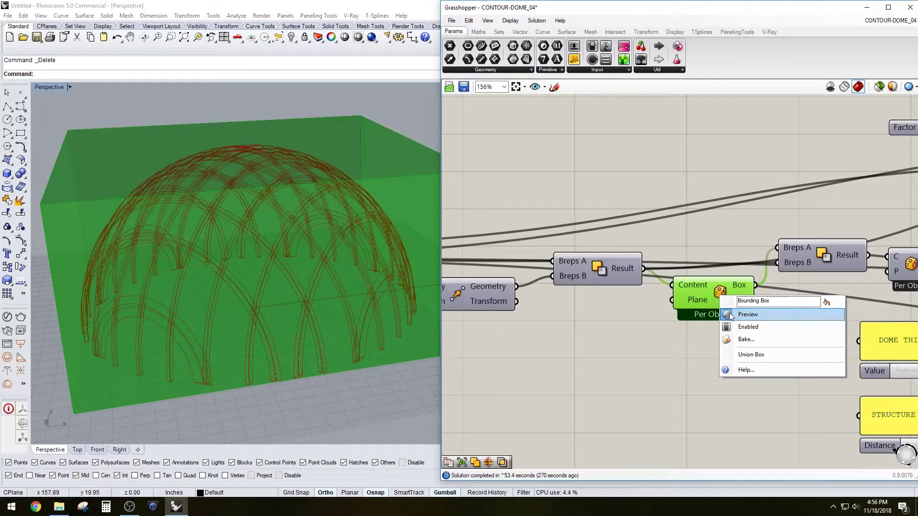
click(729, 312)
Step: Show the preview of the Move component to inspect the lowered cutting box, and hide it again
right_drag(482, 300, 584, 309)
right_click(564, 304)
click(588, 318)
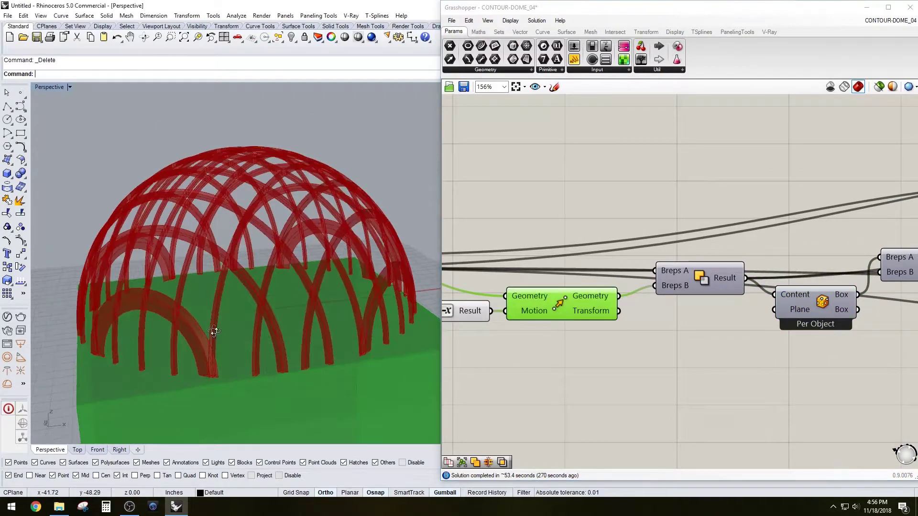
right_drag(215, 328, 343, 331)
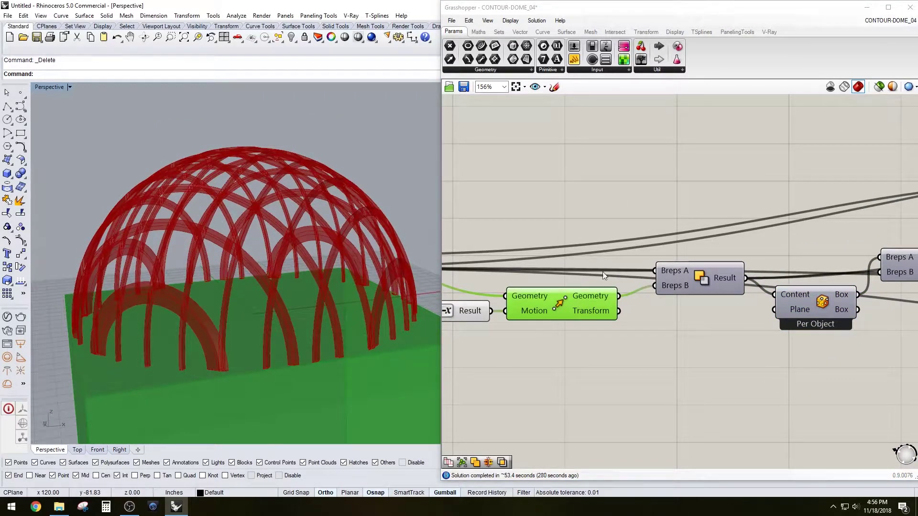
right_click(574, 311)
click(588, 320)
Step: Show the preview of the box parameter fed by the Sphere and inspect it around the dome
scroll(631, 213, down, 3)
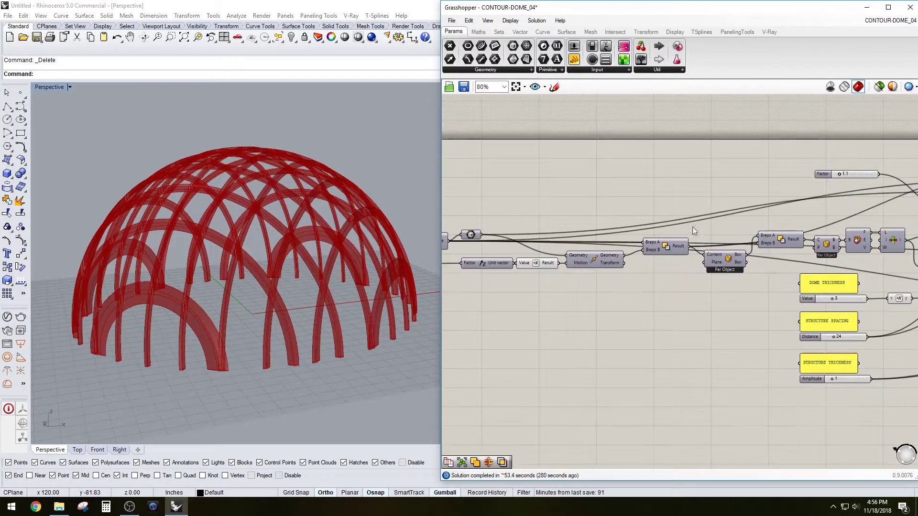
right_drag(806, 262, 722, 303)
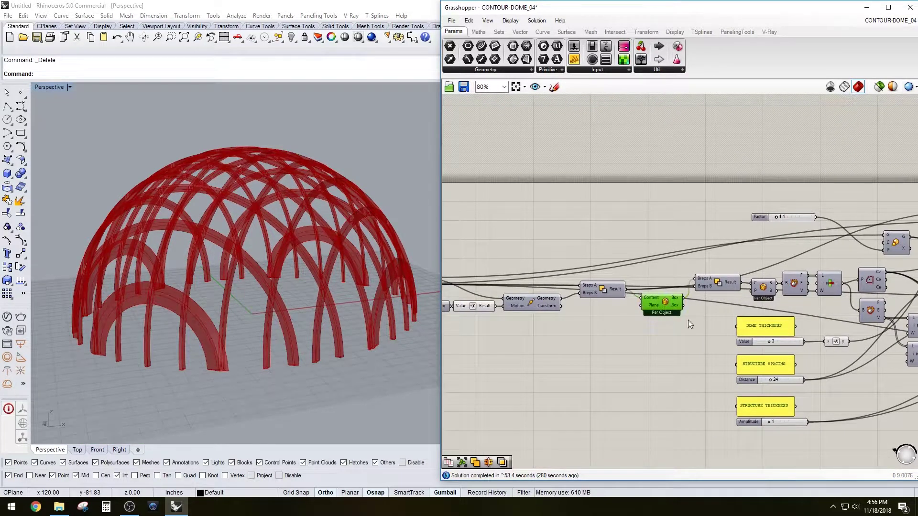
mouse_move(703, 337)
right_down()
mouse_move(678, 342)
mouse_move(629, 320)
mouse_move(693, 339)
right_up()
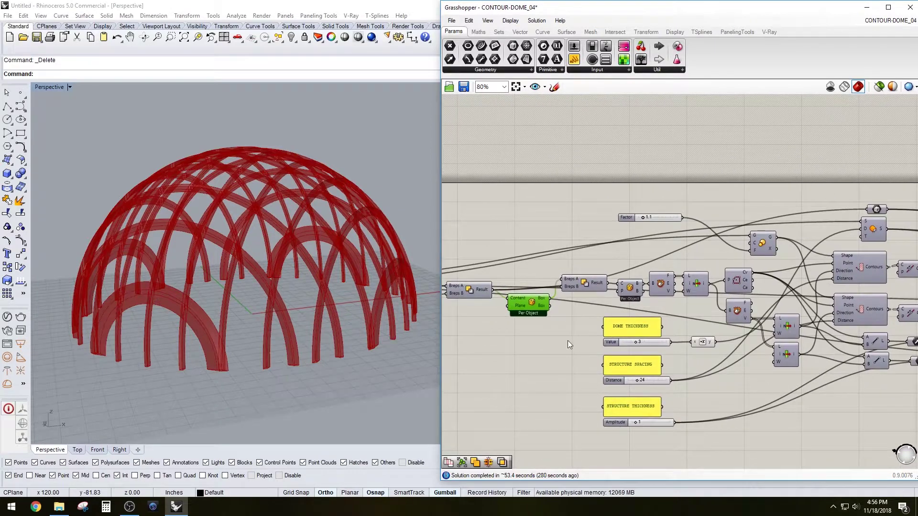
right_drag(567, 341, 606, 311)
scroll(617, 297, up, 3)
click(630, 302)
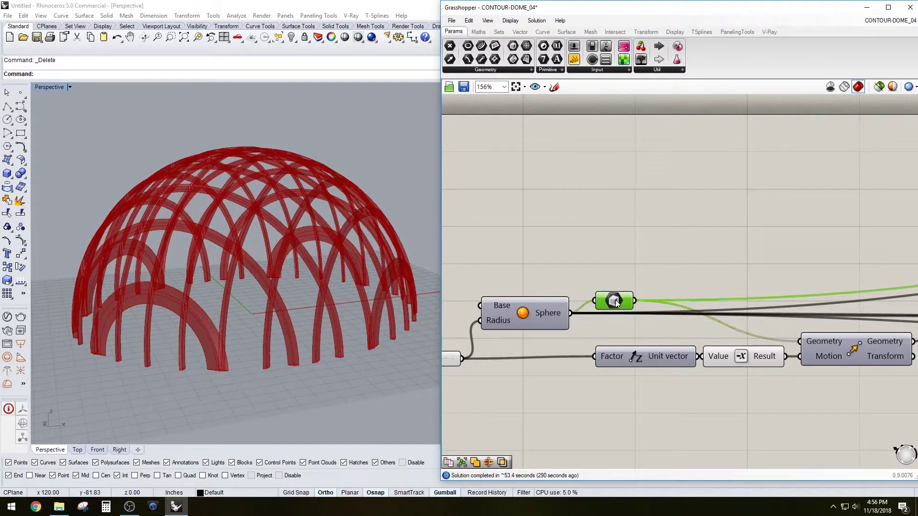
right_click(622, 301)
click(670, 291)
scroll(314, 230, down, 3)
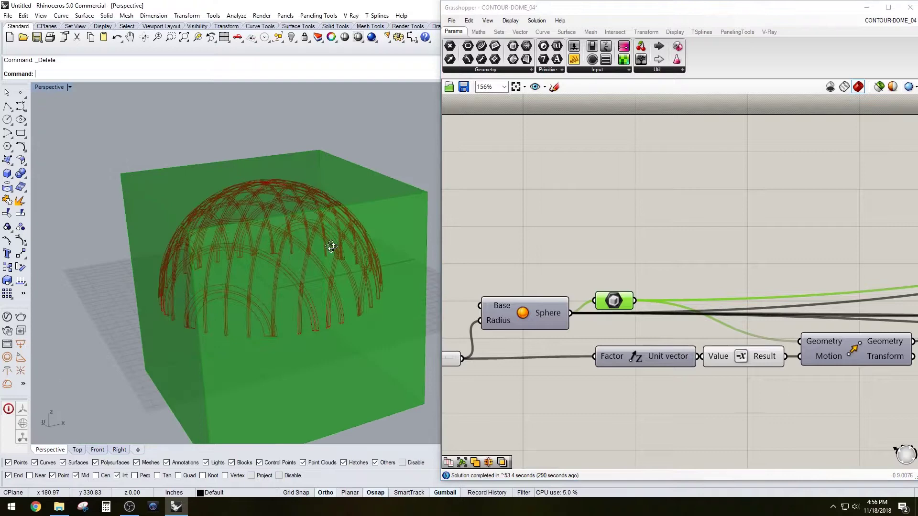
Step: Show the preview of the Sphere inside the box around the dome, and hide it again
click(597, 268)
right_drag(242, 183, 260, 244)
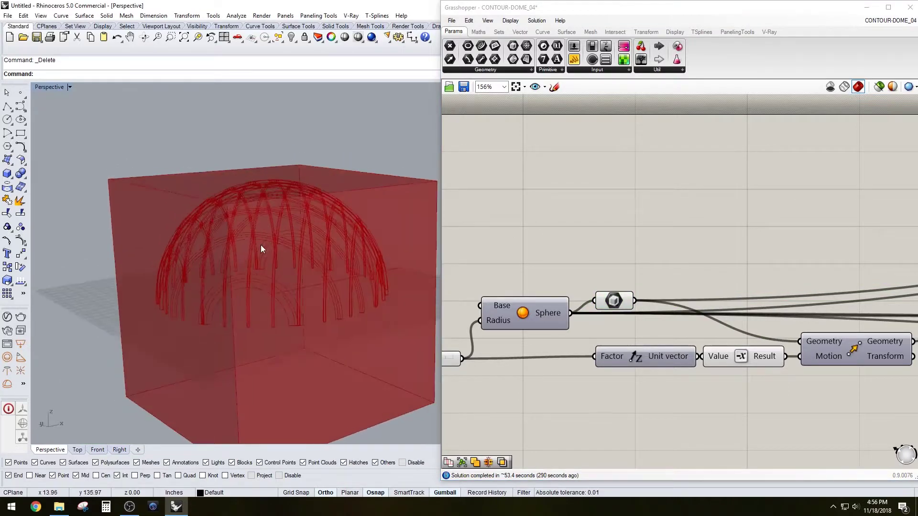
click(523, 312)
right_click(523, 313)
click(540, 329)
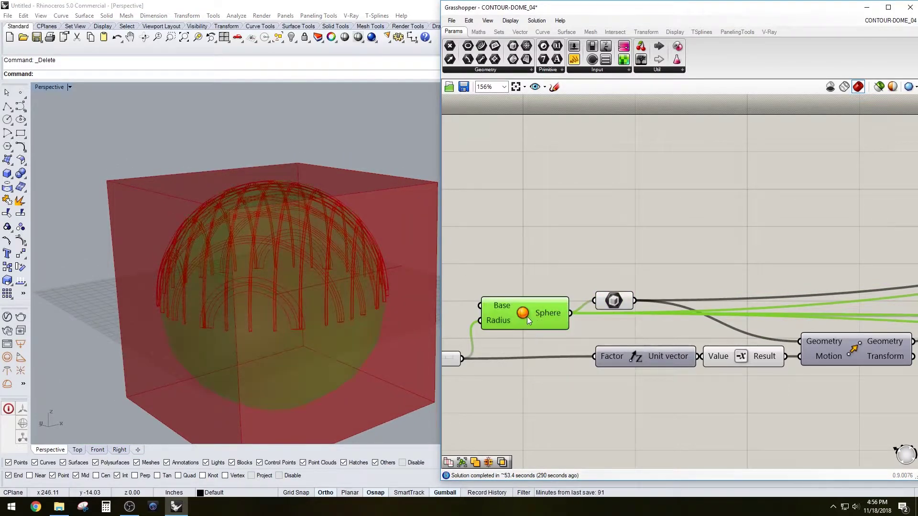
right_click(527, 317)
click(547, 328)
click(555, 342)
Step: Show the previews of both Contours components together
click(615, 300)
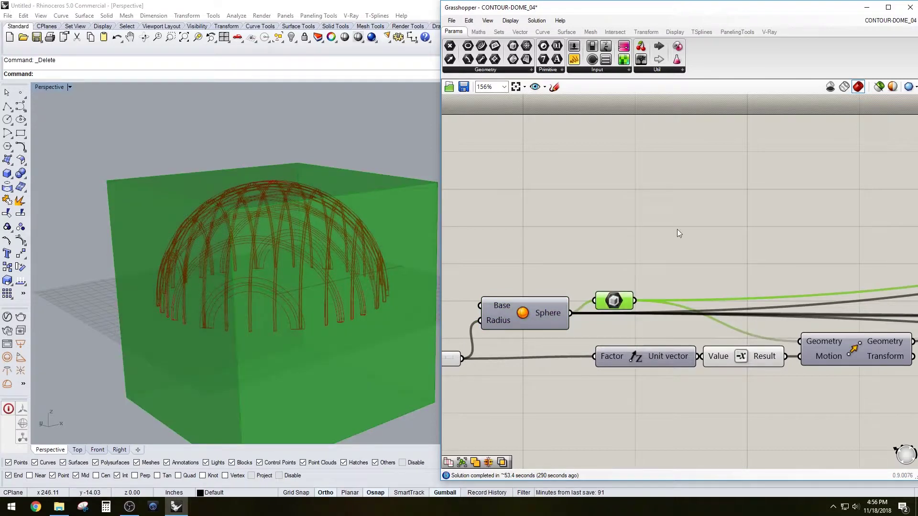
scroll(615, 211, down, 2)
right_drag(788, 268, 586, 260)
right_drag(899, 281, 621, 285)
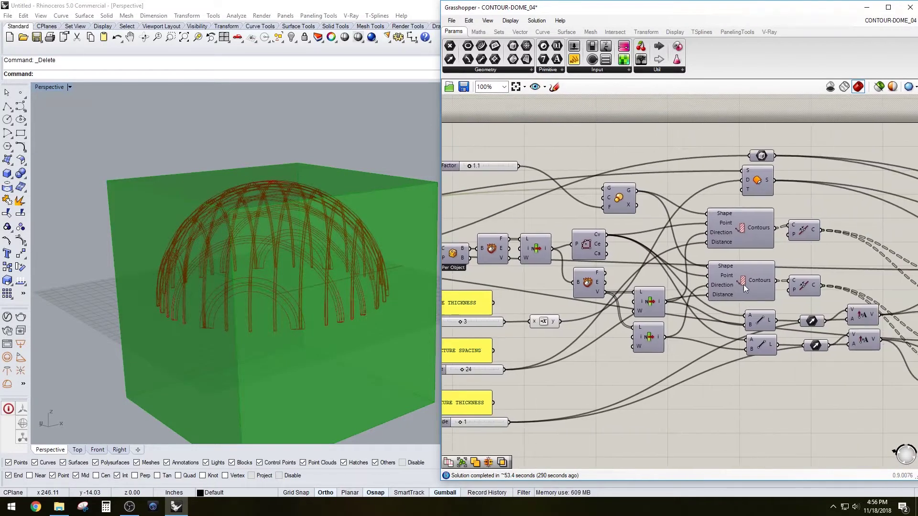
scroll(748, 228, up, 1)
click(747, 229)
shift+click(751, 286)
right_click(750, 285)
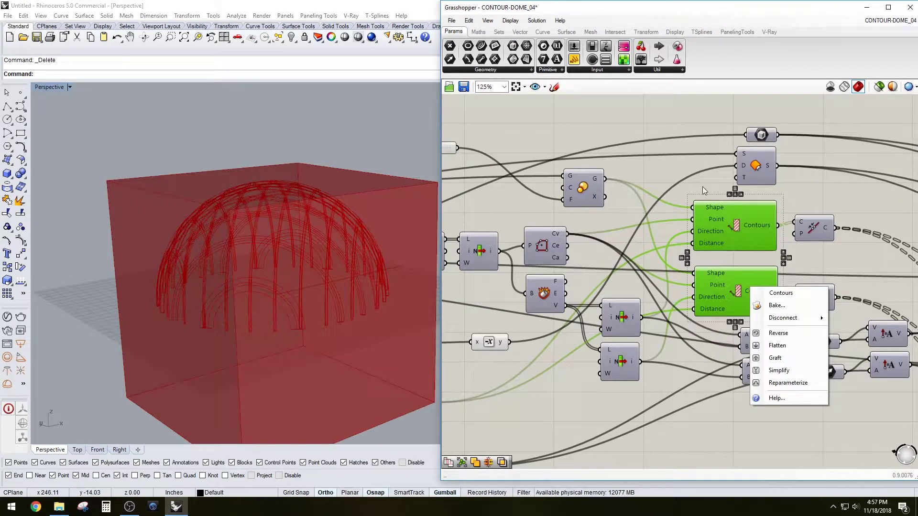
click(702, 187)
click(751, 228)
shift+click(756, 285)
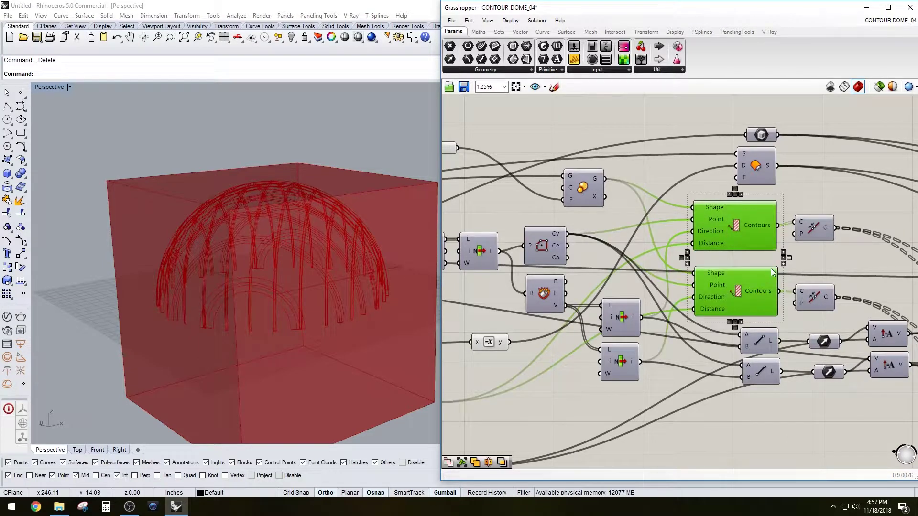
middle_click(771, 268)
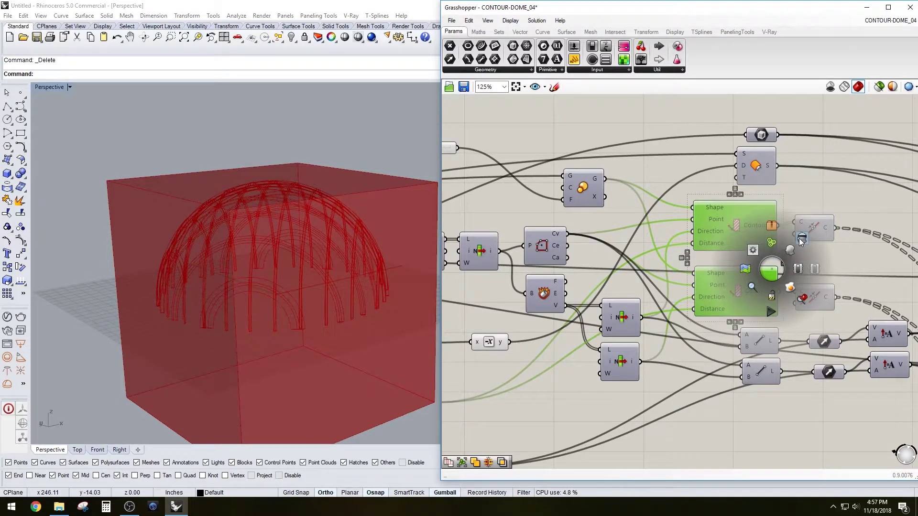
middle_click(743, 225)
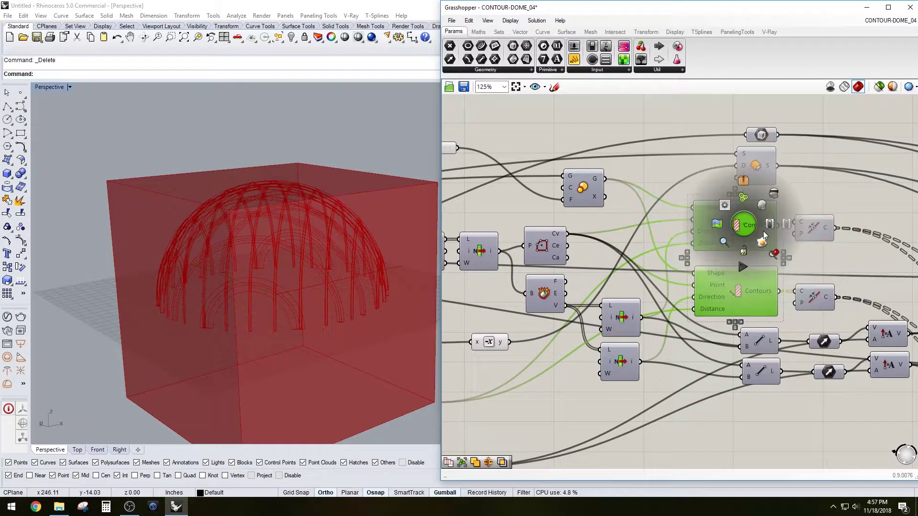
click(762, 206)
Step: Hide the preview of the box parameter fed by the Sphere and inspect the contour curves around the dome
scroll(746, 205, down, 2)
right_drag(479, 234, 661, 230)
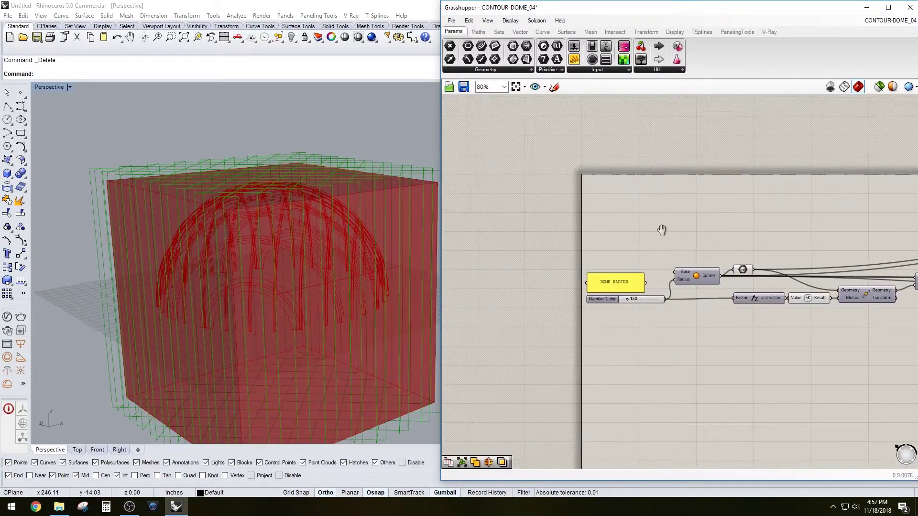
scroll(662, 230, up, 4)
click(620, 238)
right_click(621, 238)
click(650, 253)
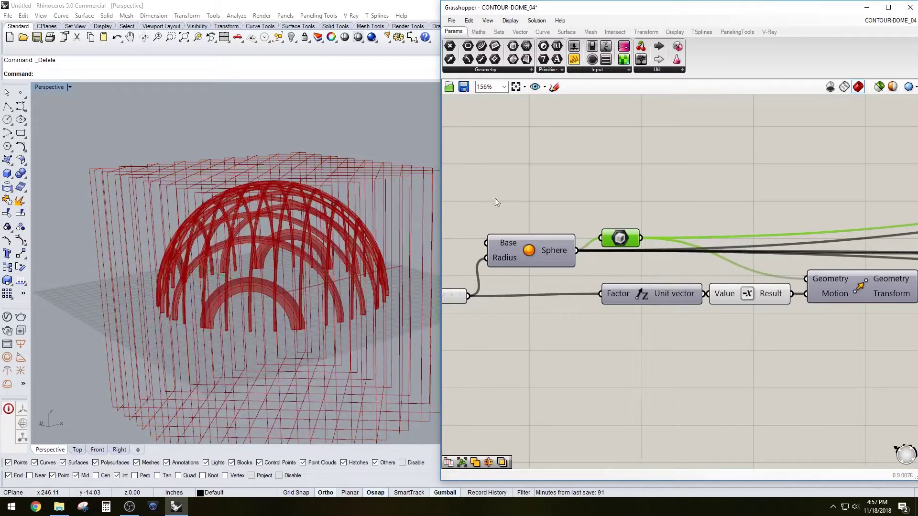
right_drag(306, 225, 320, 197)
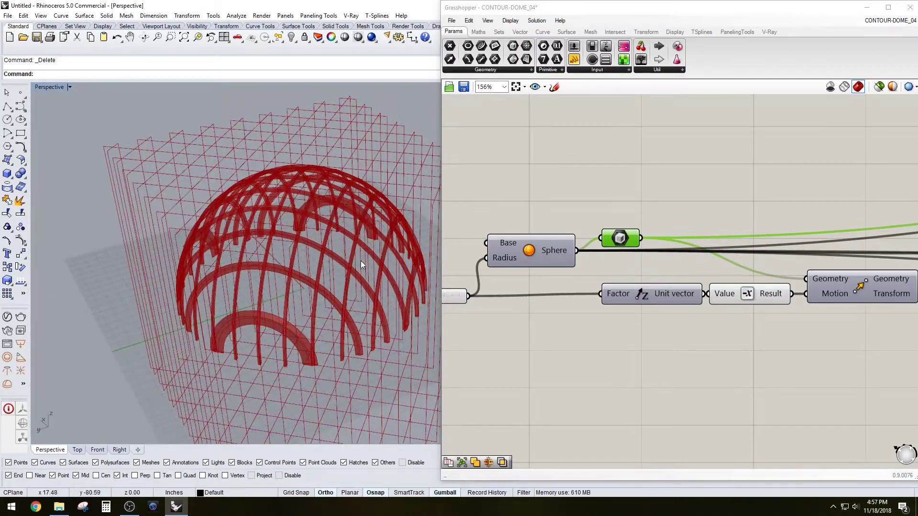
right_drag(344, 284, 317, 232)
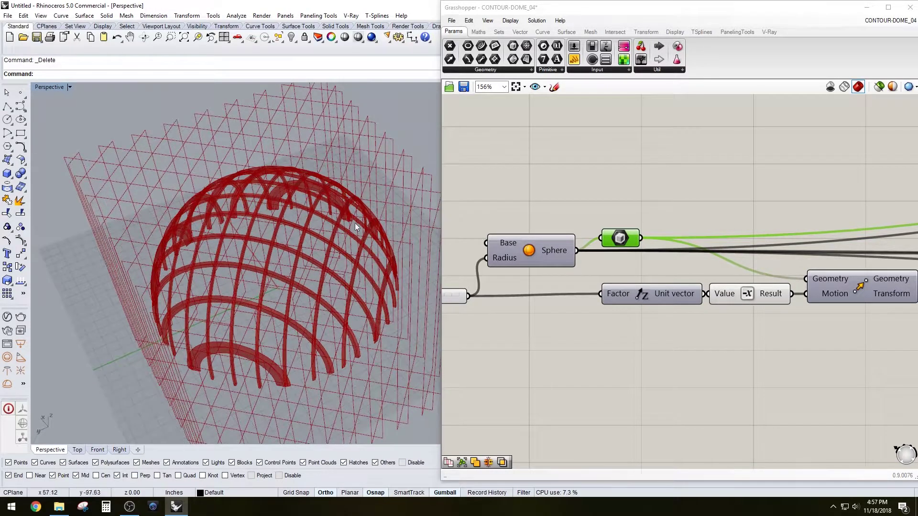
click(625, 175)
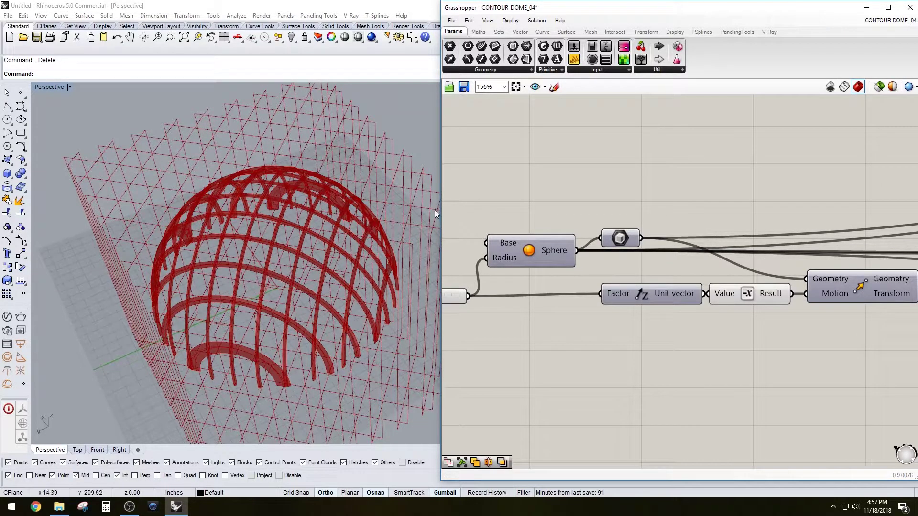
Step: Hide the previews of both Contours components
scroll(703, 201, down, 5)
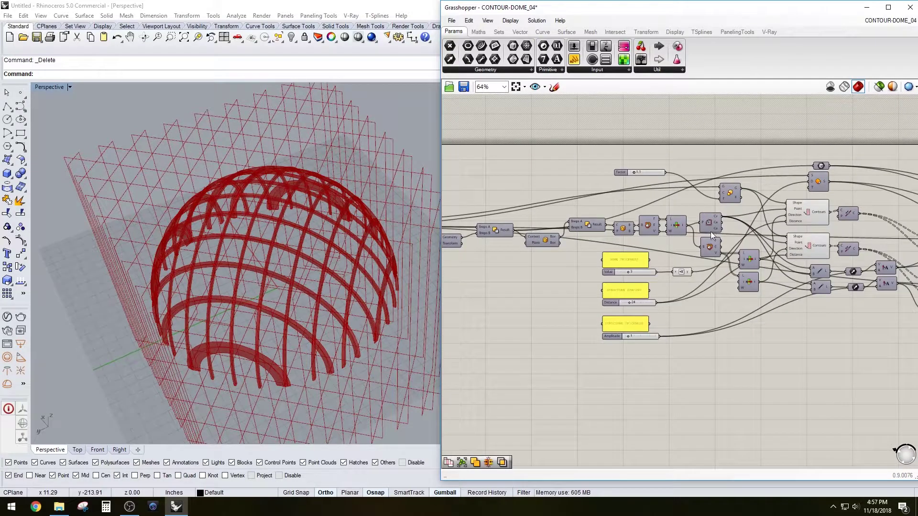
scroll(816, 213, up, 2)
click(720, 239)
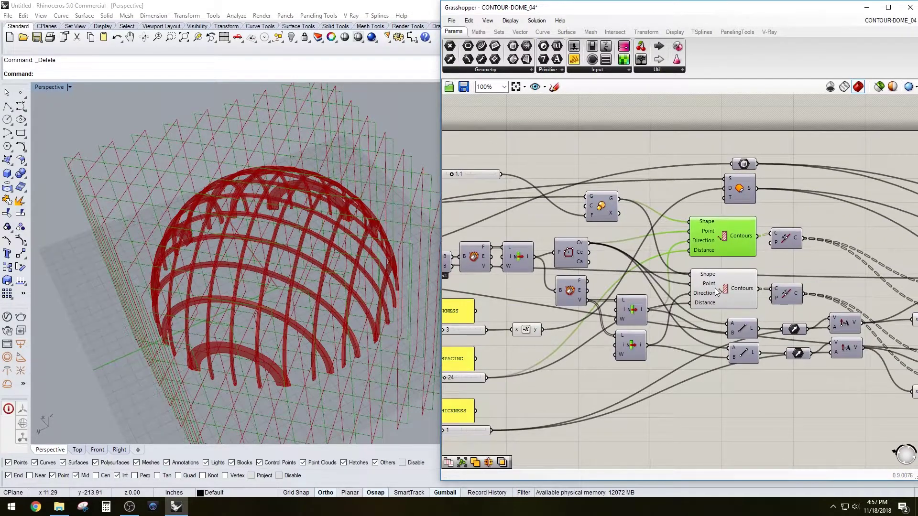
shift+click(716, 291)
middle_click(728, 281)
click(758, 254)
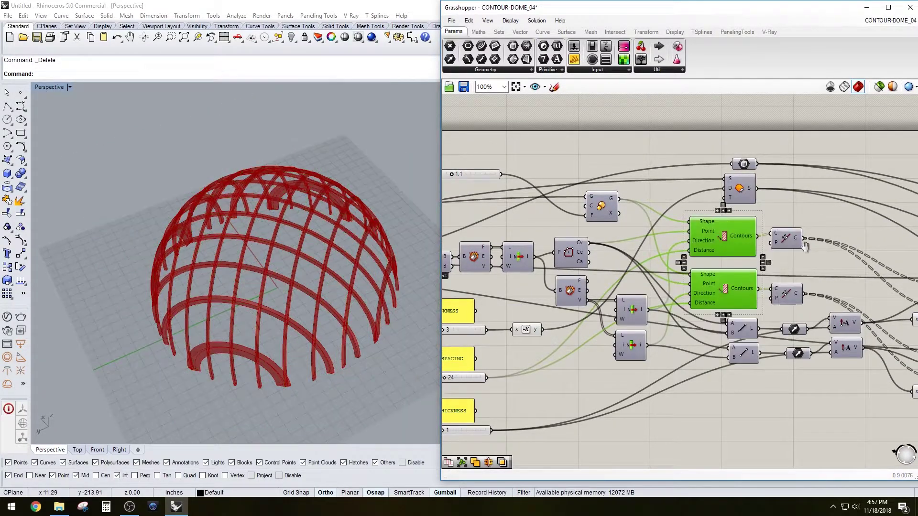
Step: Show the preview of the topmost Extrude component to inspect its contour frames around the dome, and hide it again
right_drag(911, 247, 695, 206)
click(699, 206)
right_drag(739, 276, 669, 286)
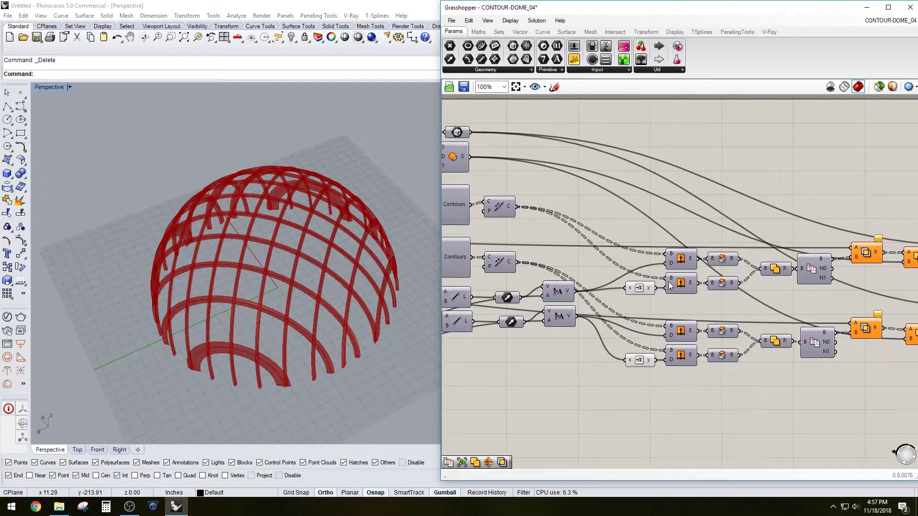
click(679, 260)
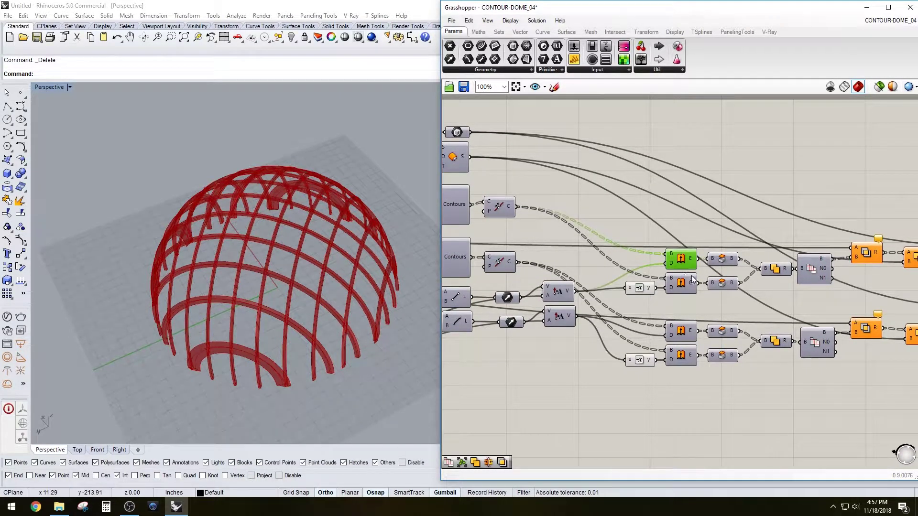
right_click(681, 264)
click(694, 283)
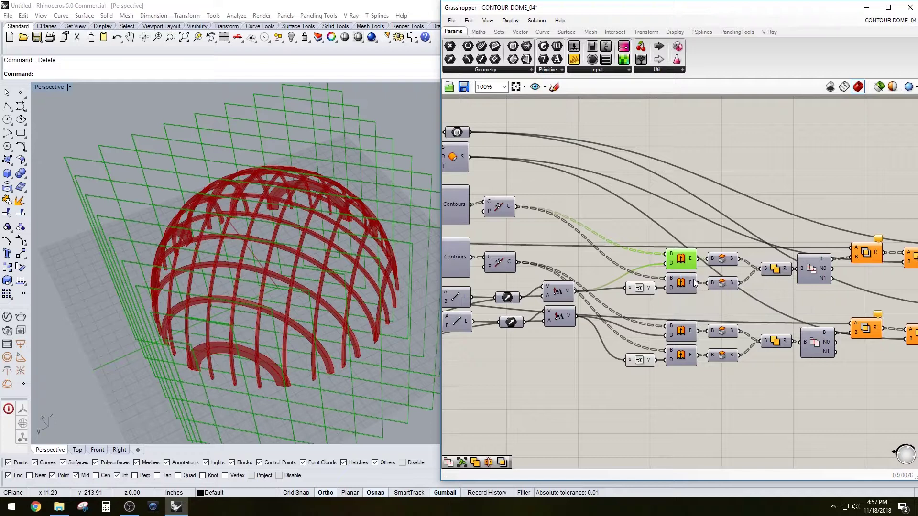
right_click(678, 278)
click(679, 261)
right_click(676, 260)
click(693, 285)
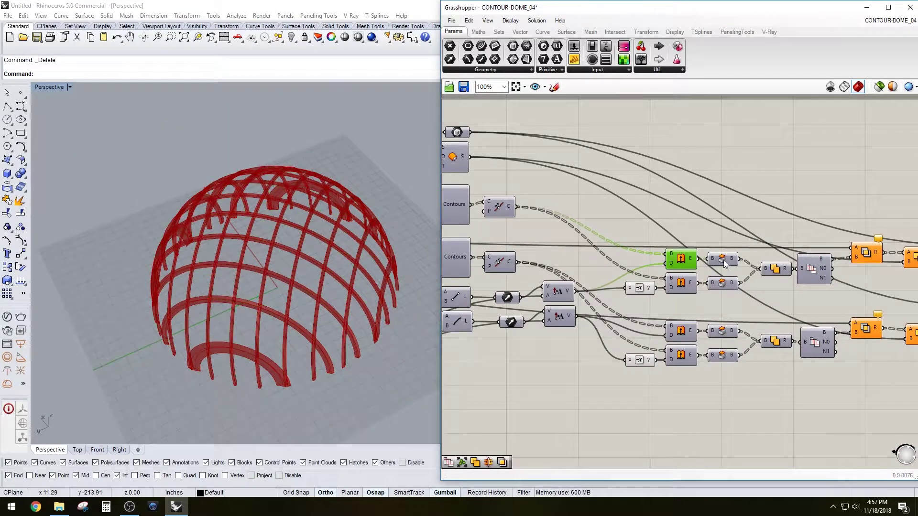
Step: Show the previews of the upper pair of Cap Holes components and inspect the capped contour slabs
click(723, 261)
shift+click(724, 283)
middle_click(730, 285)
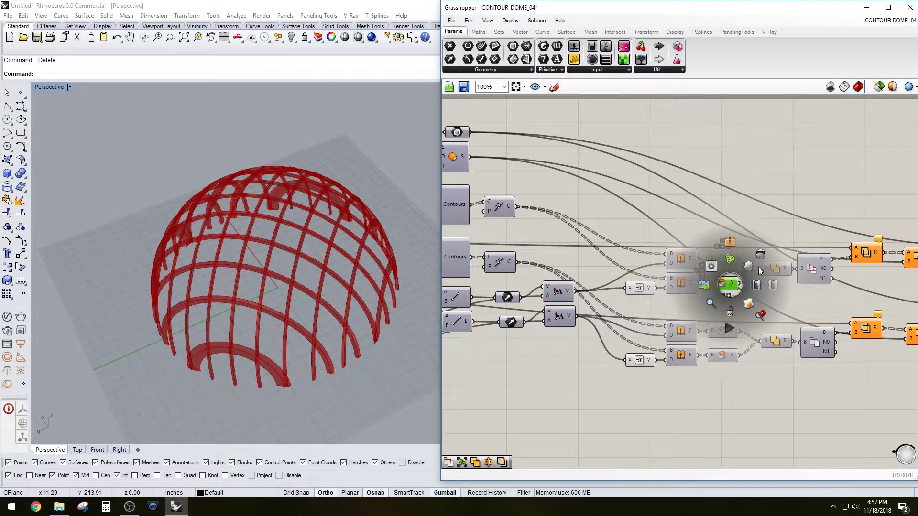
click(749, 271)
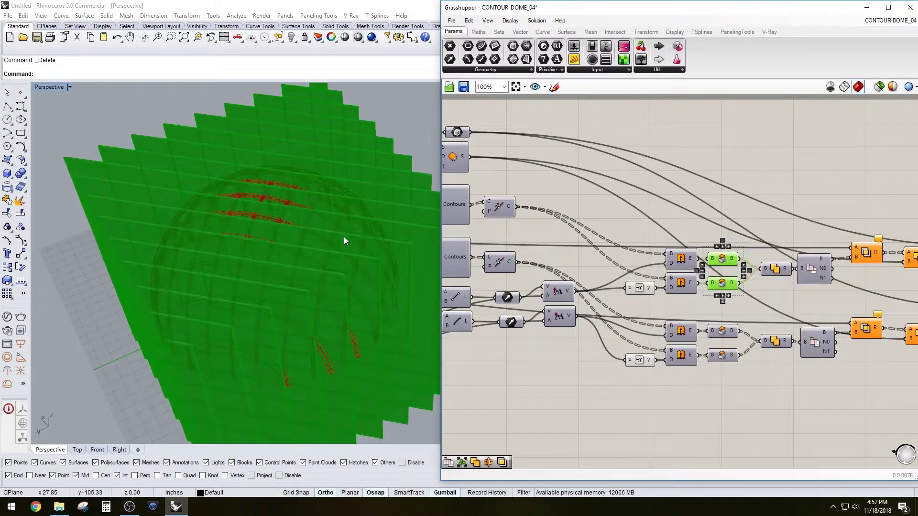
right_drag(343, 242, 309, 206)
Step: Undo the deletion of the baked dome in Rhino and hide the previews of the upper pair of Cap Holes components
key(ctrl+z)
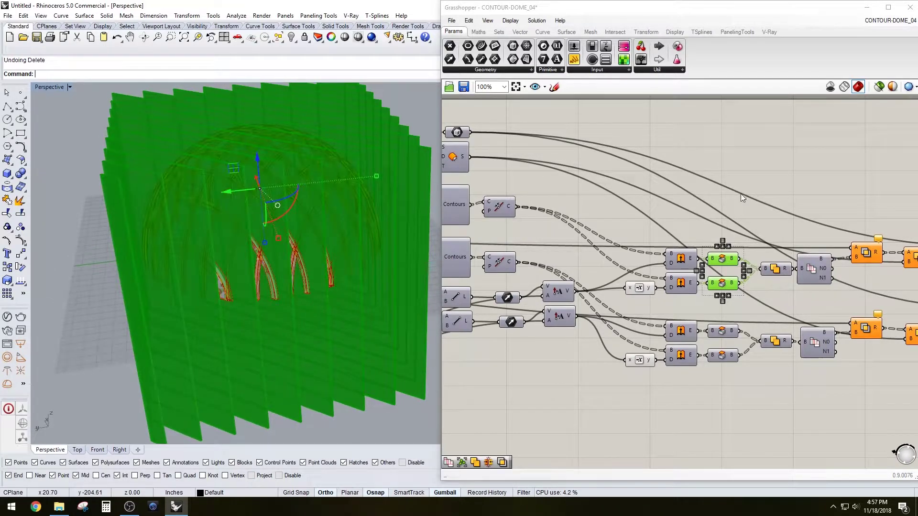
right_click(724, 258)
right_drag(733, 203, 710, 215)
middle_click(728, 257)
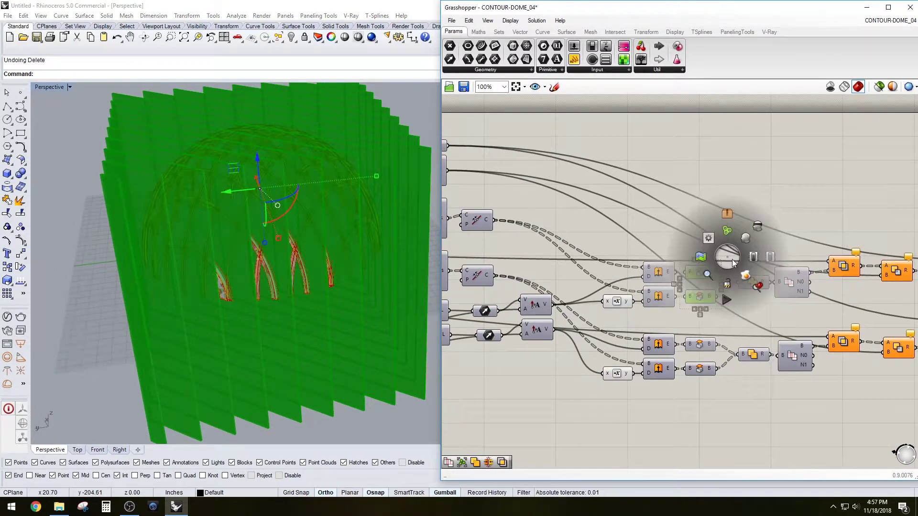
click(747, 238)
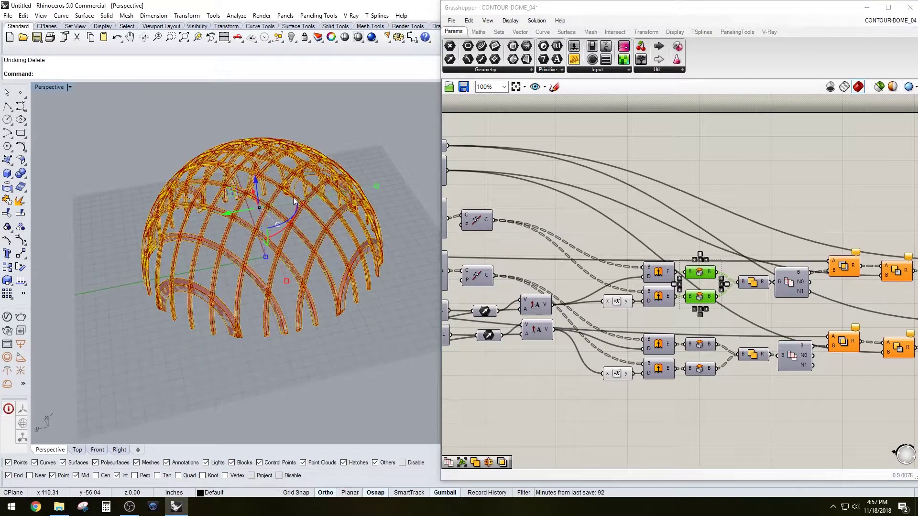
Step: Delete the restored baked dome from the Rhino viewport and clear the component selection on the Grasshopper canvas
right_drag(294, 201, 280, 200)
key(Delete)
scroll(678, 273, up, 2)
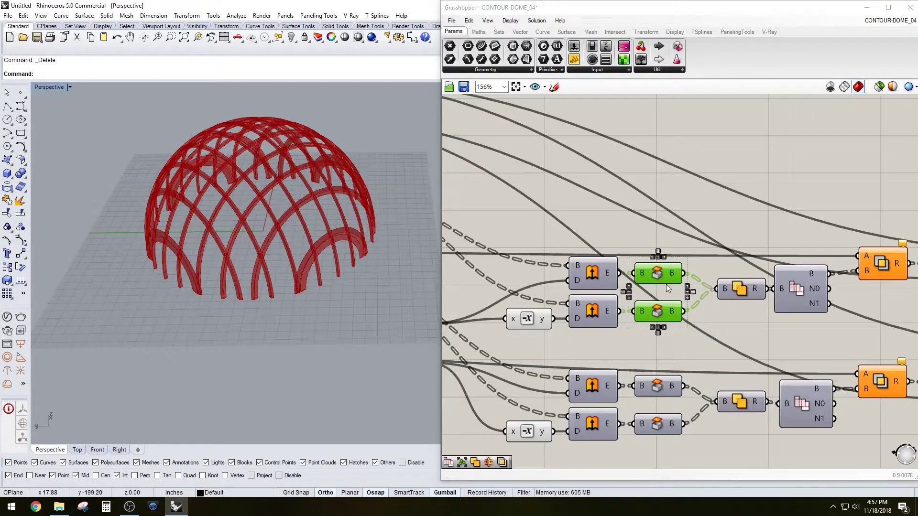
click(689, 248)
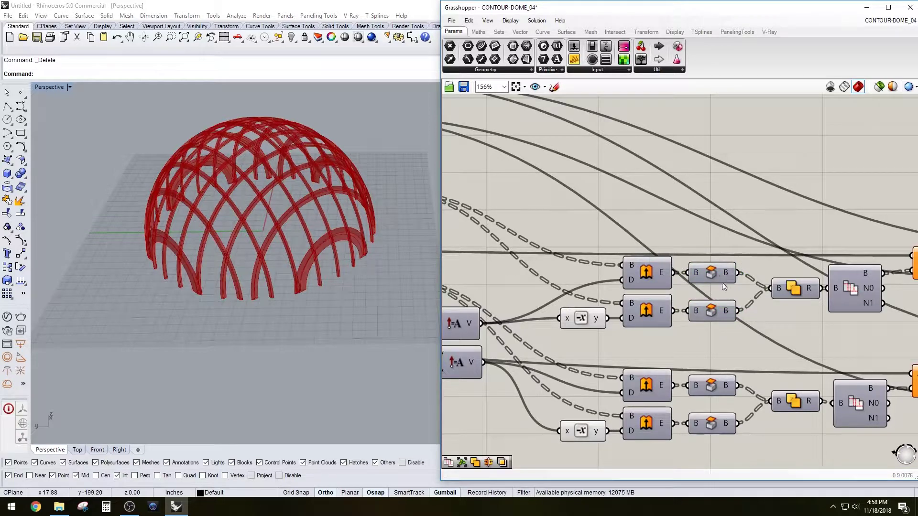
Step: Show the preview of the upper Solid Union to inspect the joined slabs, and hide it again
scroll(677, 272, down, 2)
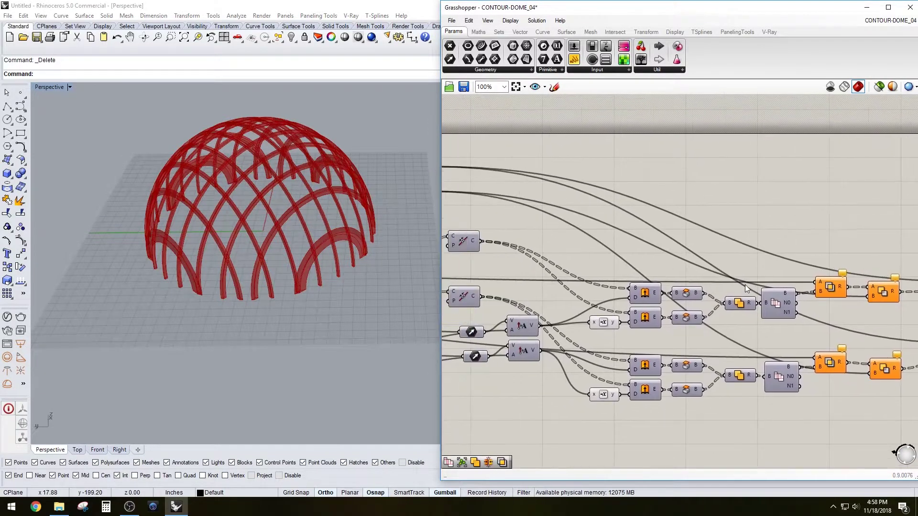
click(739, 303)
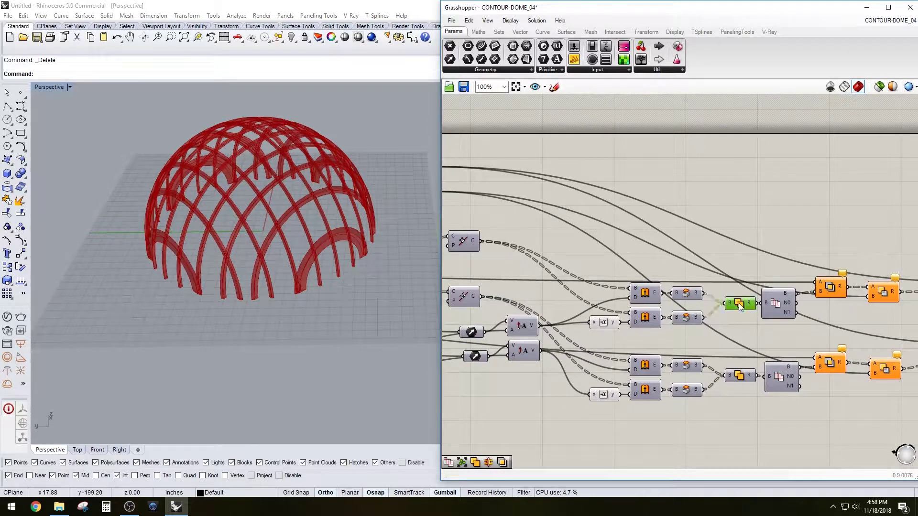
right_click(739, 303)
click(765, 321)
right_drag(431, 296, 335, 287)
right_click(743, 309)
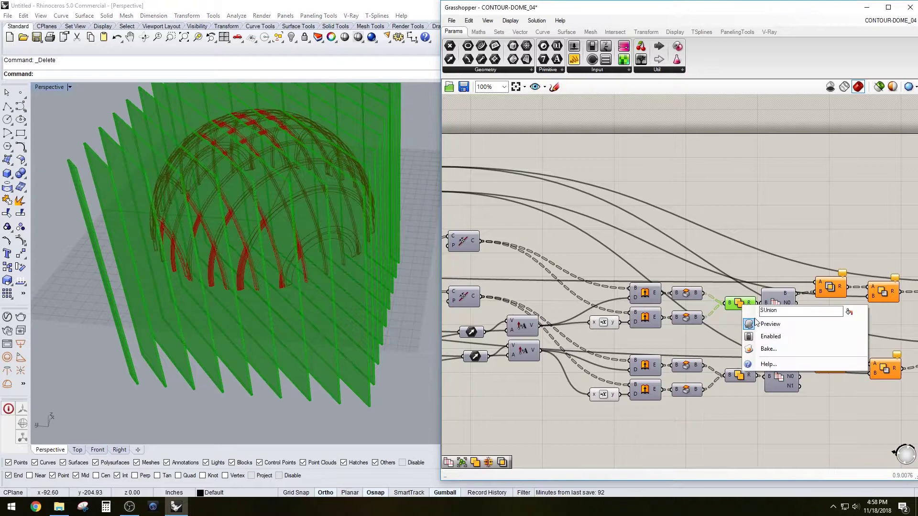
click(747, 317)
Step: Show the preview of the upper FMerge component after the Solid Union, and hide it again
click(772, 302)
right_click(773, 302)
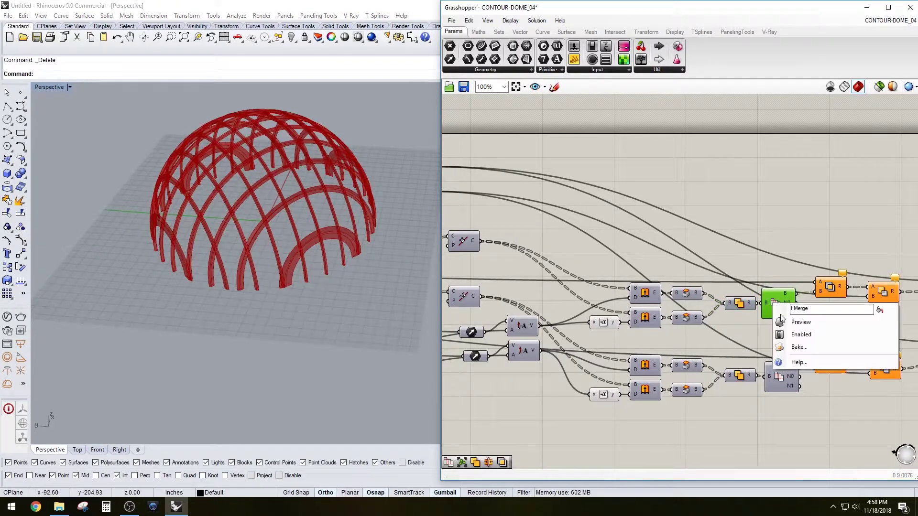
click(775, 318)
right_click(782, 311)
click(780, 320)
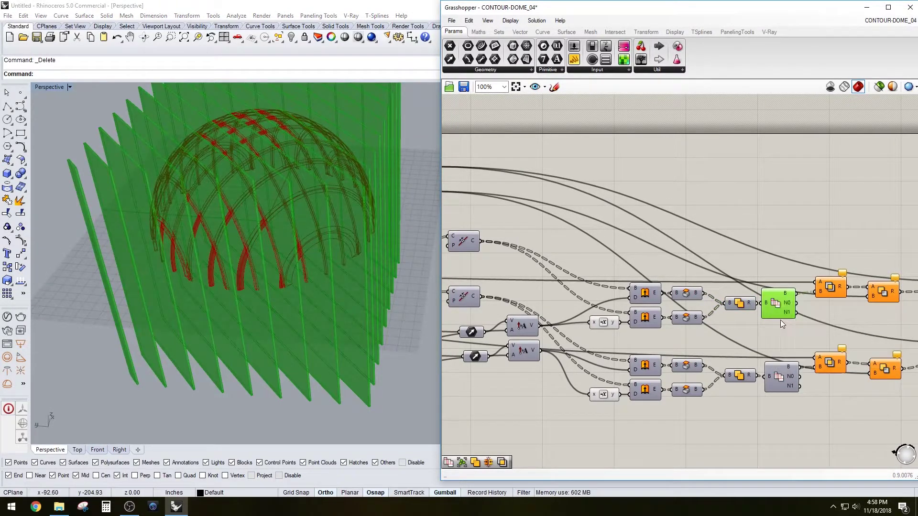
Step: Show the preview of the upper Solid Intersection and inspect the sphere slices against the dome ribs
right_drag(819, 292, 750, 291)
scroll(749, 290, up, 2)
click(765, 285)
right_click(765, 286)
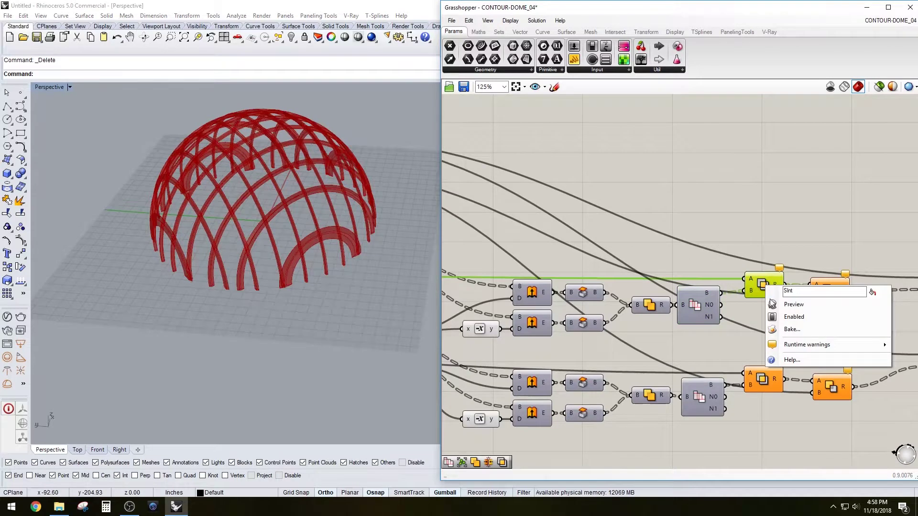
click(769, 302)
right_drag(409, 258, 364, 234)
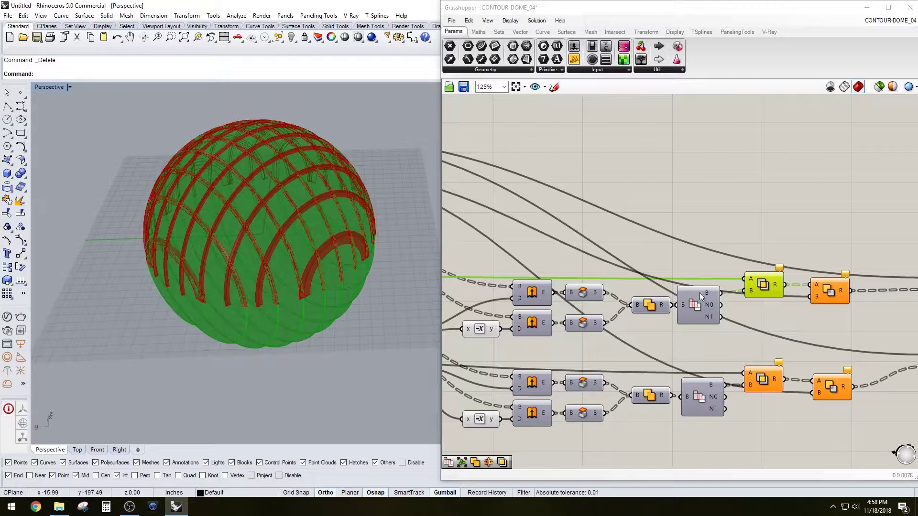
click(699, 305)
click(764, 287)
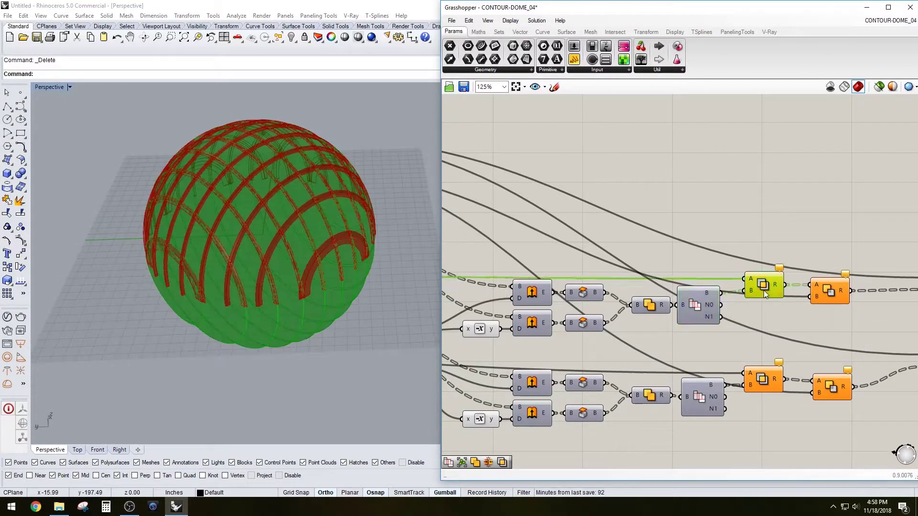
Step: Trace the wires feeding the upper Solid Intersection back to the Sphere component at the start of the definition
scroll(764, 289, down, 2)
right_drag(554, 273, 899, 269)
right_drag(466, 234, 827, 219)
right_drag(604, 230, 814, 231)
scroll(762, 242, up, 2)
right_drag(761, 243, 638, 240)
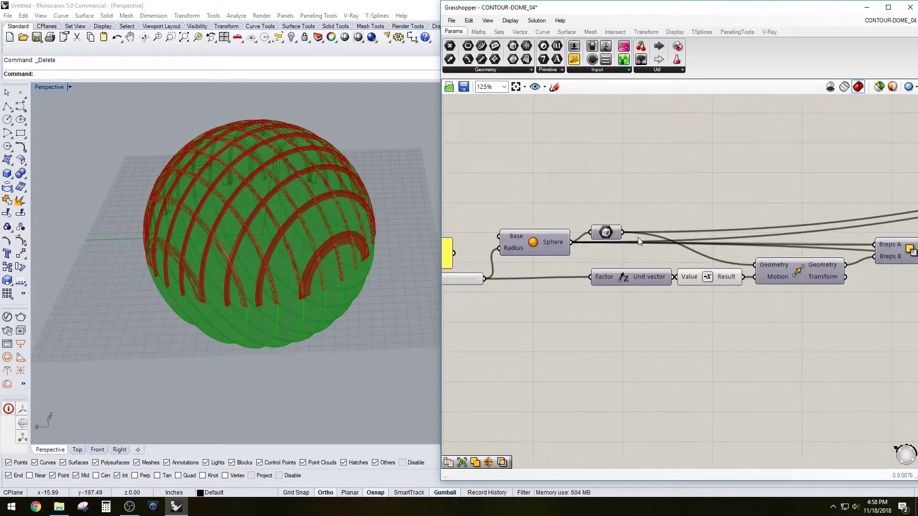
scroll(613, 224, down, 2)
click(612, 226)
right_drag(763, 215, 497, 210)
right_drag(872, 188, 612, 205)
scroll(677, 172, up, 1)
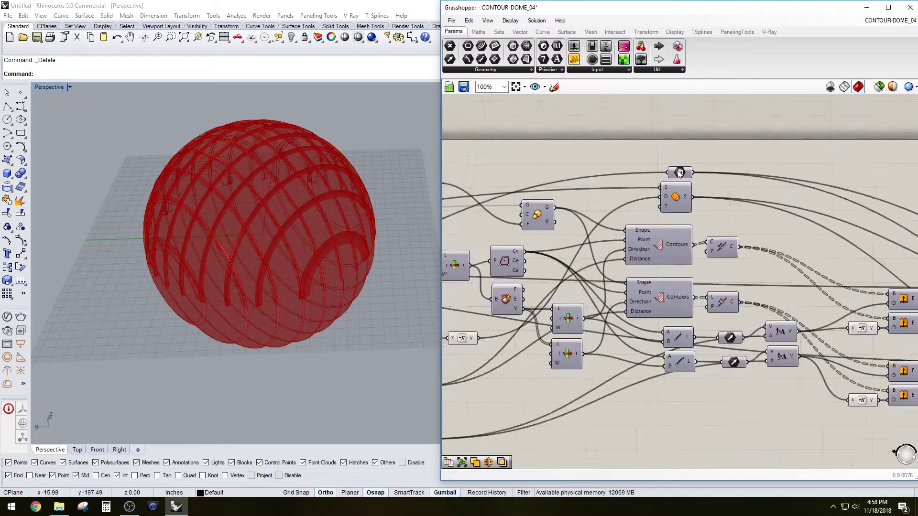
Step: Follow the wires from the Box parameter and the Offset component forward to the solid boolean components
scroll(678, 172, up, 1)
click(678, 173)
right_drag(807, 163, 685, 181)
scroll(684, 182, down, 3)
right_drag(805, 204, 650, 194)
scroll(781, 263, up, 1)
scroll(782, 245, down, 2)
scroll(708, 215, up, 3)
click(688, 188)
scroll(689, 189, down, 1)
scroll(696, 194, down, 1)
scroll(813, 271, up, 2)
right_drag(817, 273, 631, 266)
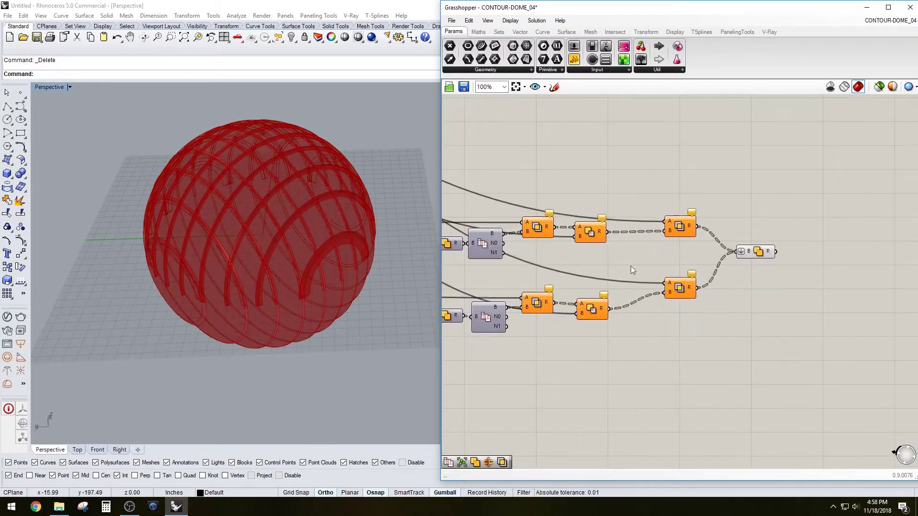
Step: Show the preview of the first lower Solid Intersection along with the matching upper one
right_drag(616, 322, 797, 318)
scroll(720, 302, up, 2)
click(731, 299)
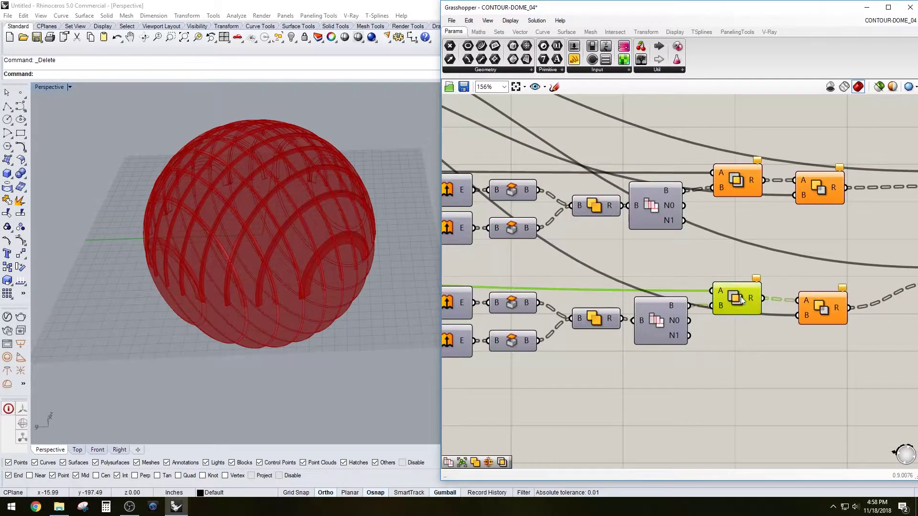
click(730, 225)
right_drag(677, 221, 674, 276)
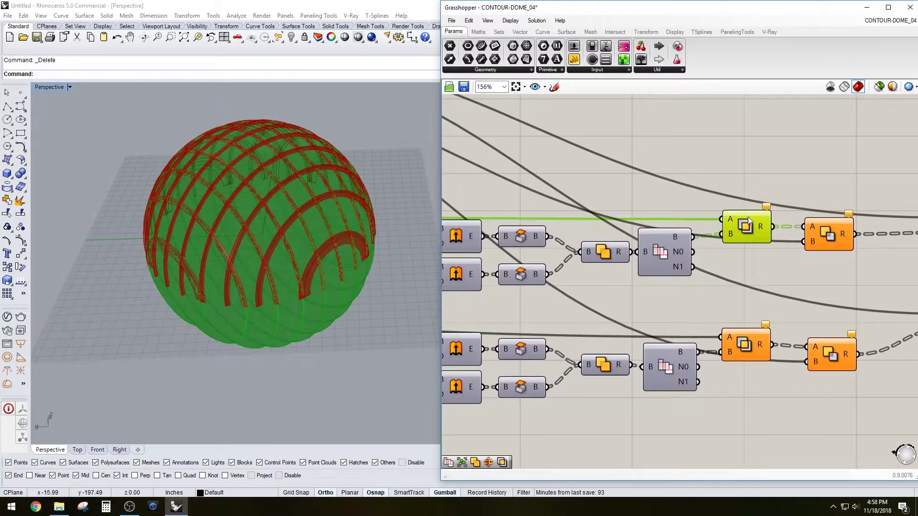
scroll(750, 232, up, 1)
right_click(754, 230)
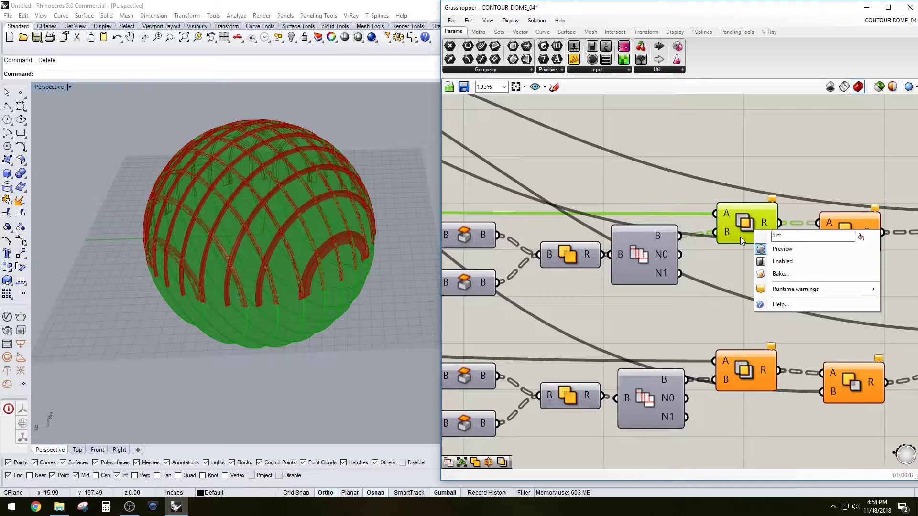
click(736, 329)
click(749, 376)
right_click(748, 375)
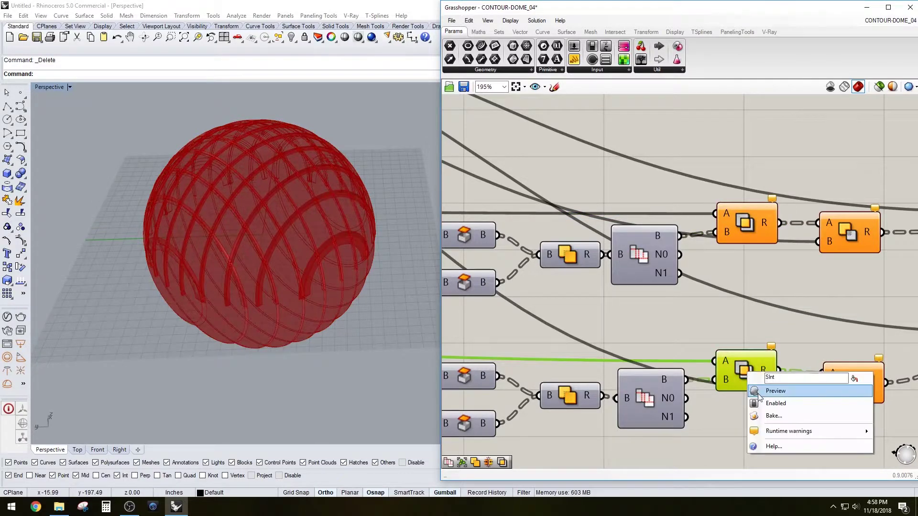
click(772, 381)
Step: Select the first upper and lower Solid Intersections together and hide their previews
click(753, 228)
shift+click(746, 352)
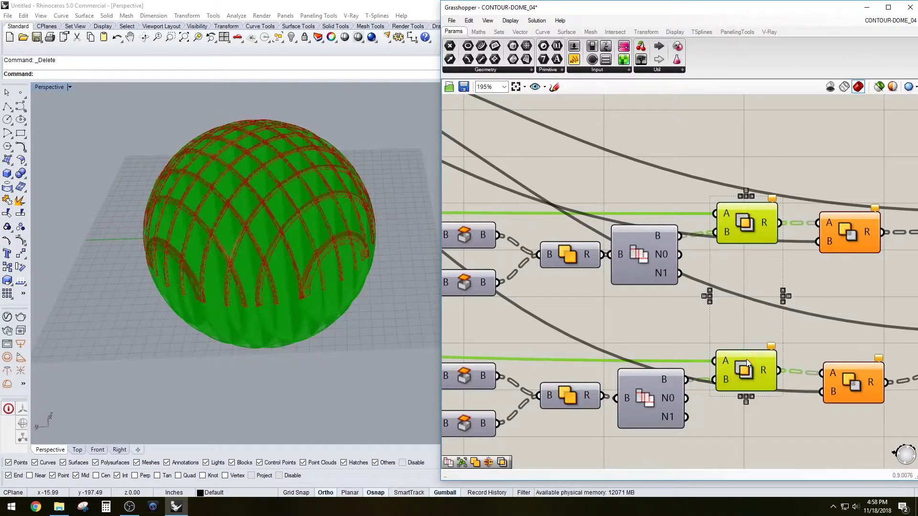
right_click(751, 372)
middle_click(748, 328)
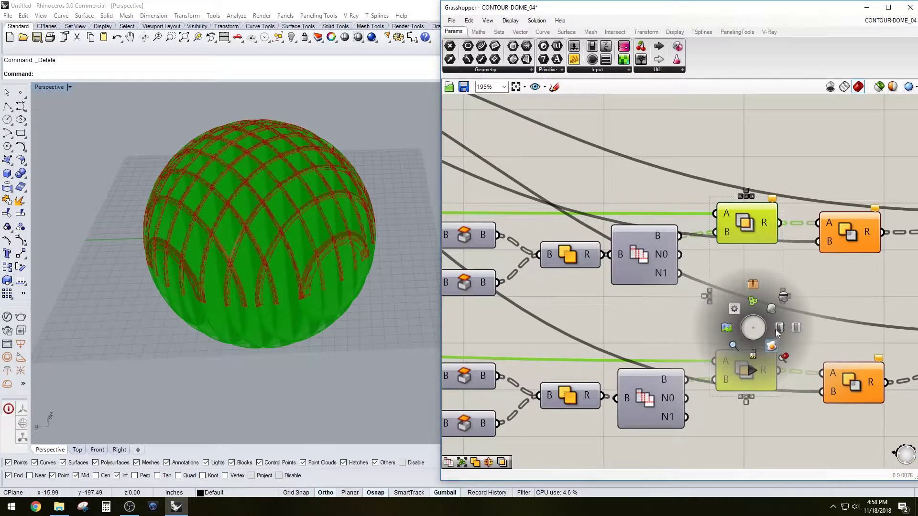
click(787, 297)
Step: Show the previews of the upper and lower Solid Difference components
right_drag(848, 277, 690, 288)
click(688, 248)
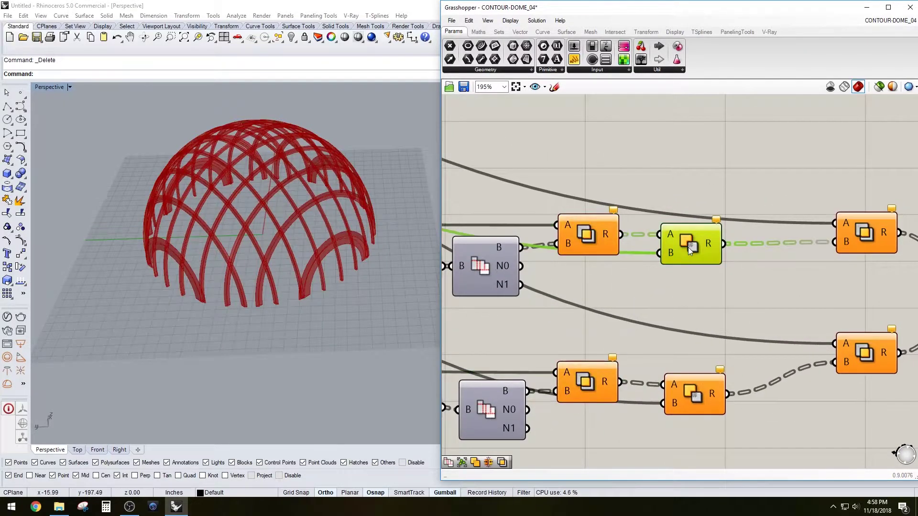
shift+click(706, 389)
middle_click(709, 393)
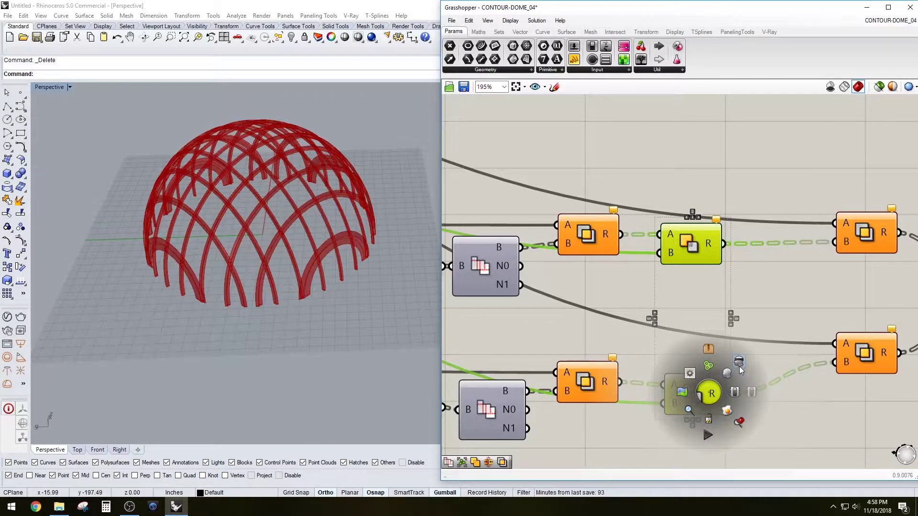
click(727, 374)
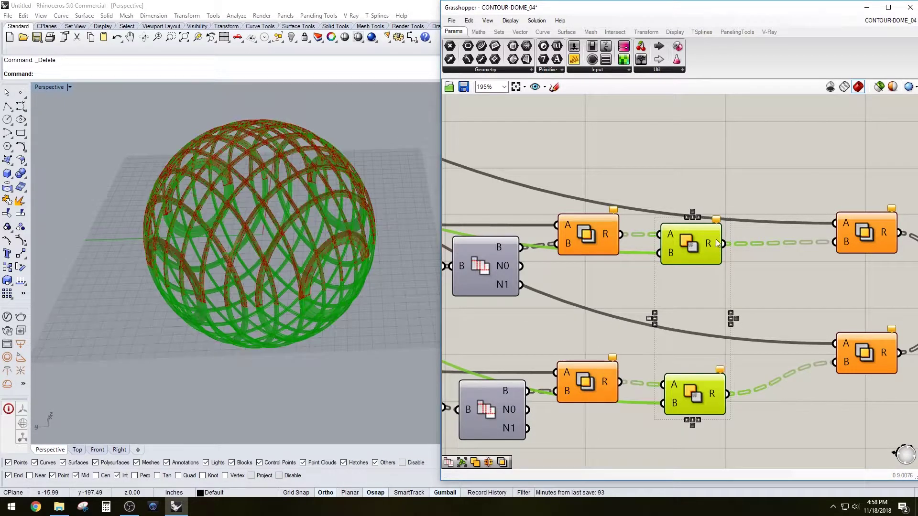
Step: Highlight the Solid Differences and the Solid Intersections feeding them in turn to compare their geometry
click(693, 174)
right_drag(621, 175, 686, 183)
click(738, 269)
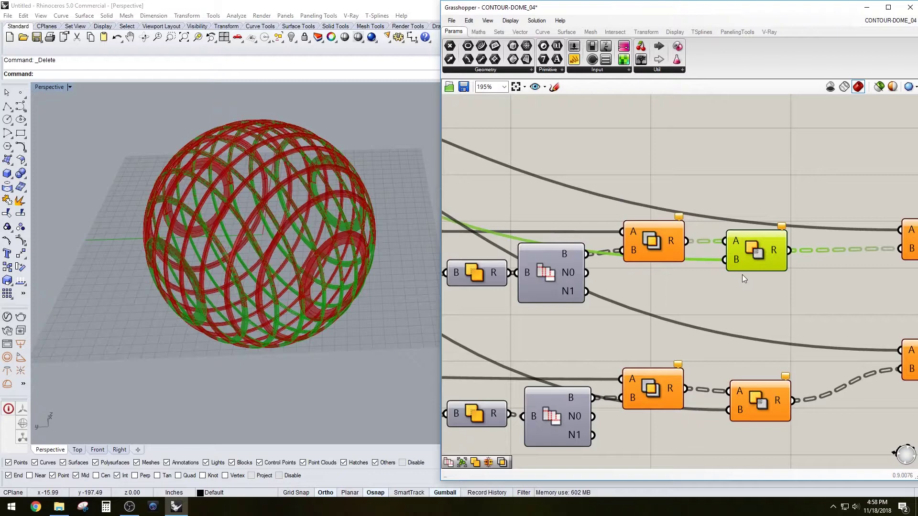
shift+click(748, 393)
click(663, 240)
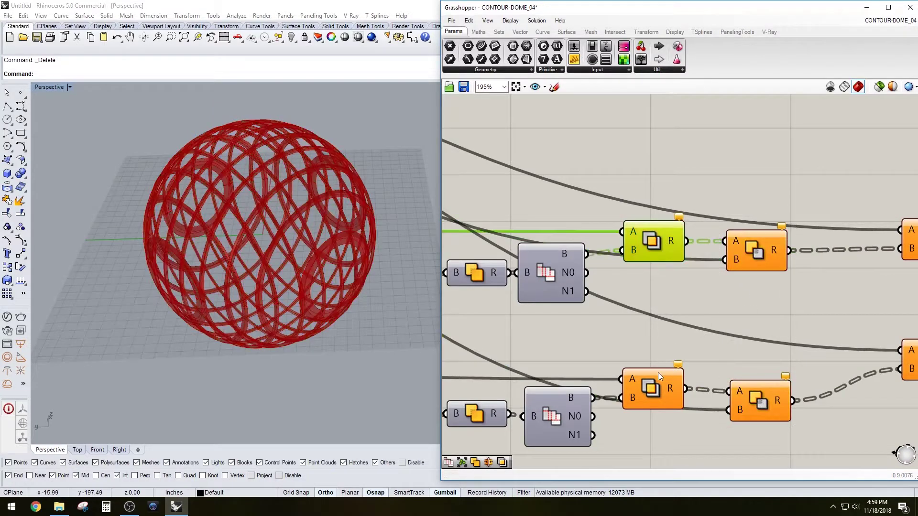
shift+click(660, 390)
click(746, 254)
shift+click(761, 397)
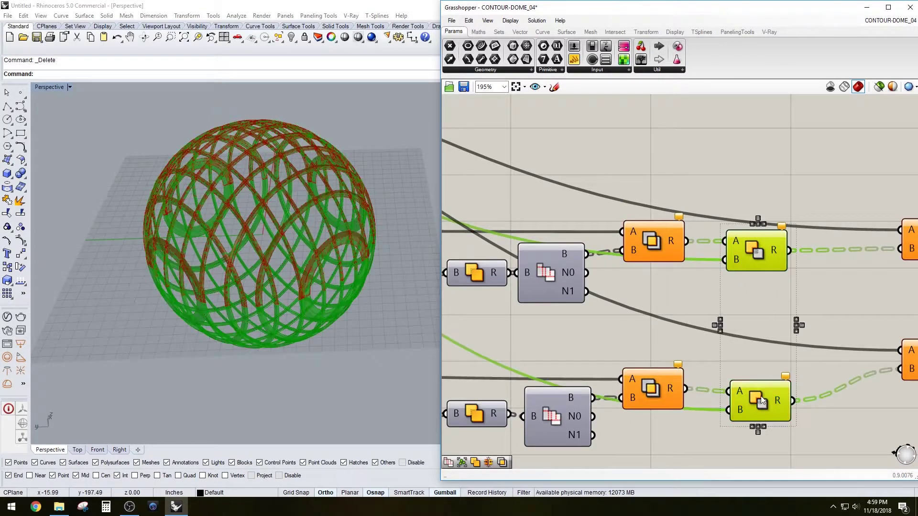
Step: Show the preview of the Offset component that shrinks the dome sphere
scroll(737, 386, down, 2)
right_drag(608, 335, 878, 343)
mouse_move(627, 301)
right_down()
mouse_move(708, 330)
mouse_move(823, 323)
right_up()
click(773, 256)
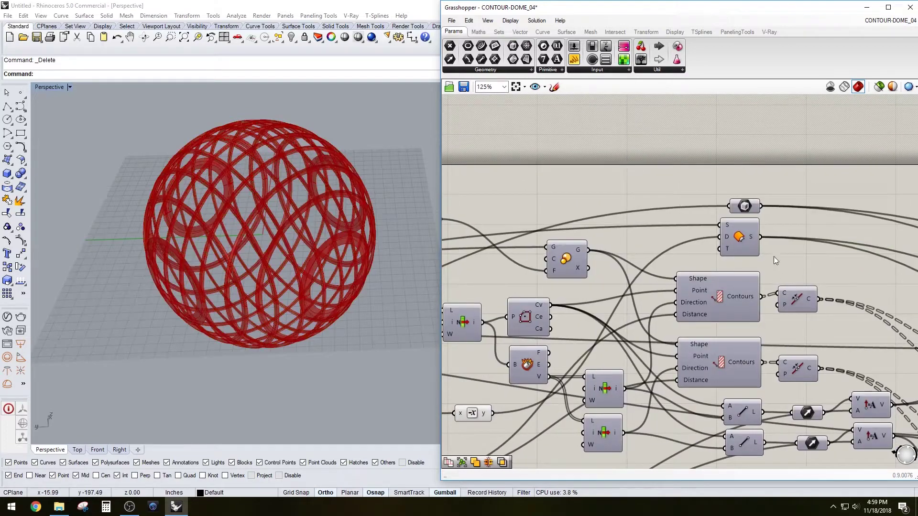
scroll(744, 242, up, 2)
click(732, 236)
right_click(733, 236)
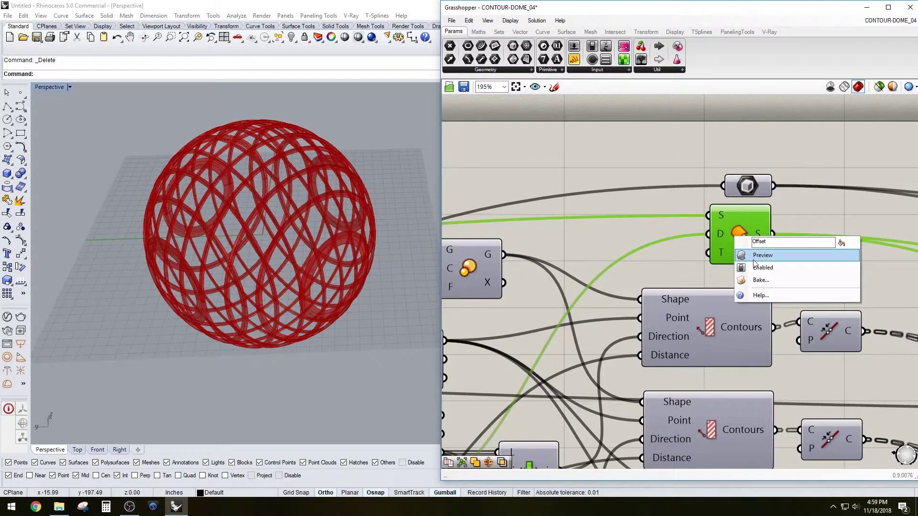
click(735, 247)
Step: Trace the Offset component's input back to the Sphere and compare the offset surface with the ribs
scroll(735, 248, down, 3)
right_drag(736, 248, 876, 259)
right_drag(607, 278, 805, 263)
right_drag(692, 267, 873, 272)
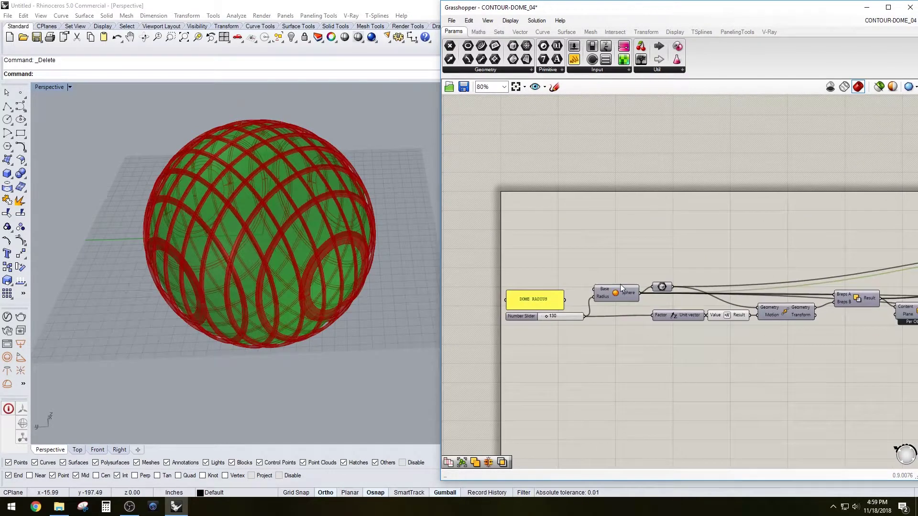
scroll(621, 292, up, 4)
click(600, 286)
scroll(639, 235, down, 5)
right_drag(813, 239, 485, 252)
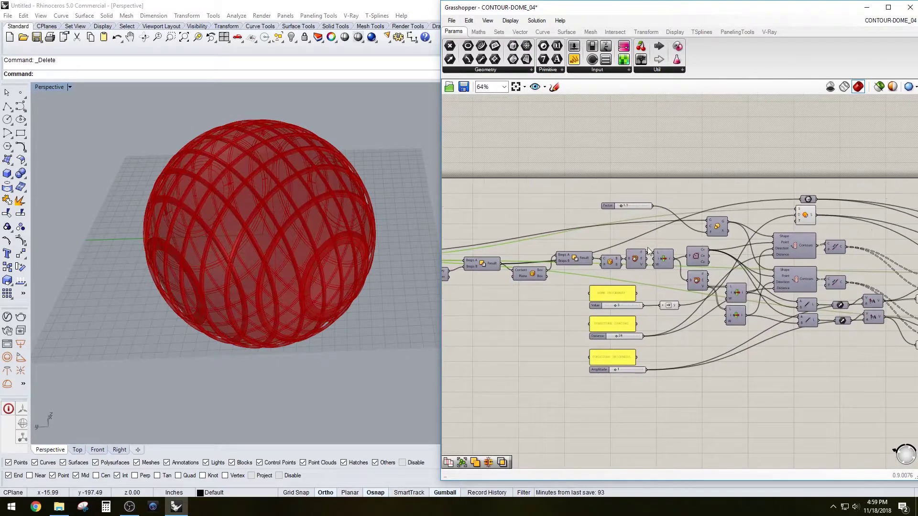
Step: Hide the preview of the Offset component
scroll(747, 230, up, 2)
right_drag(746, 230, 616, 244)
scroll(699, 216, up, 4)
click(719, 211)
right_click(719, 210)
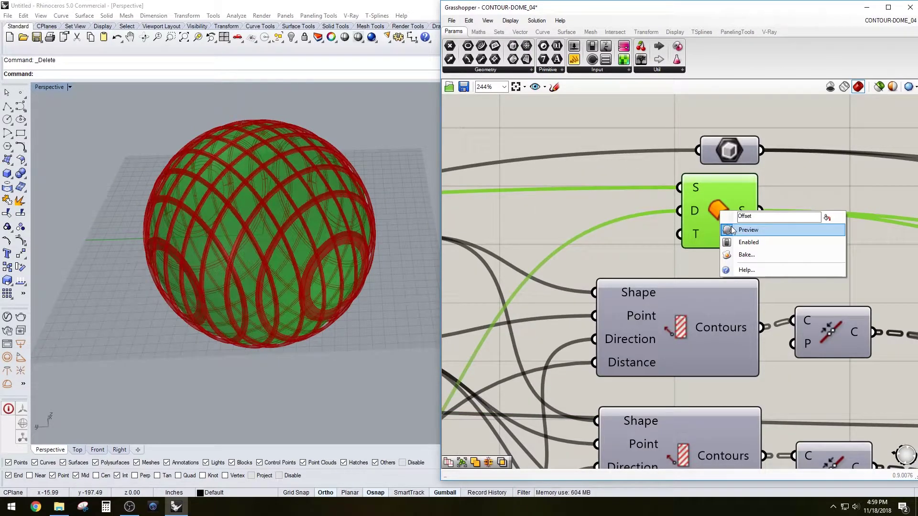
click(727, 221)
Step: Examine the final upper Solid Intersection and the chain of components that feeds it
right_drag(796, 191, 647, 194)
scroll(649, 197, down, 5)
right_drag(825, 240, 488, 219)
scroll(756, 268, up, 2)
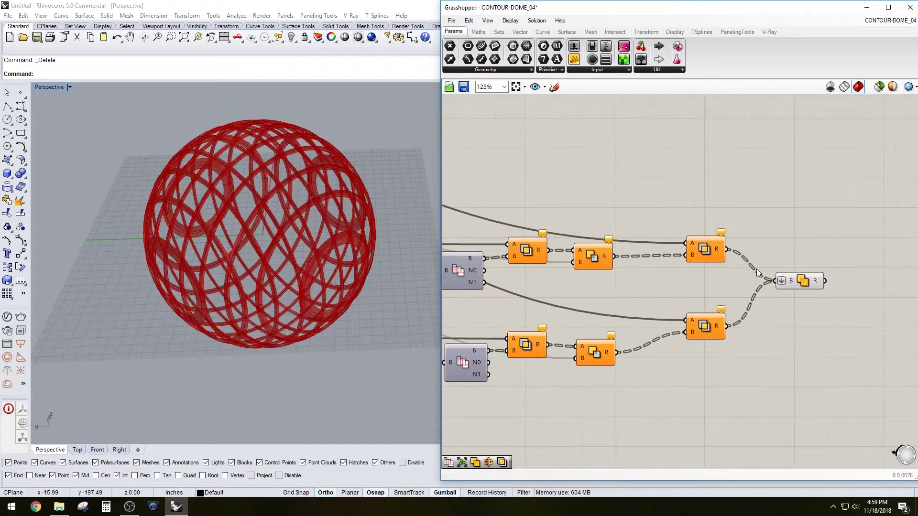
right_drag(678, 271, 790, 275)
click(818, 257)
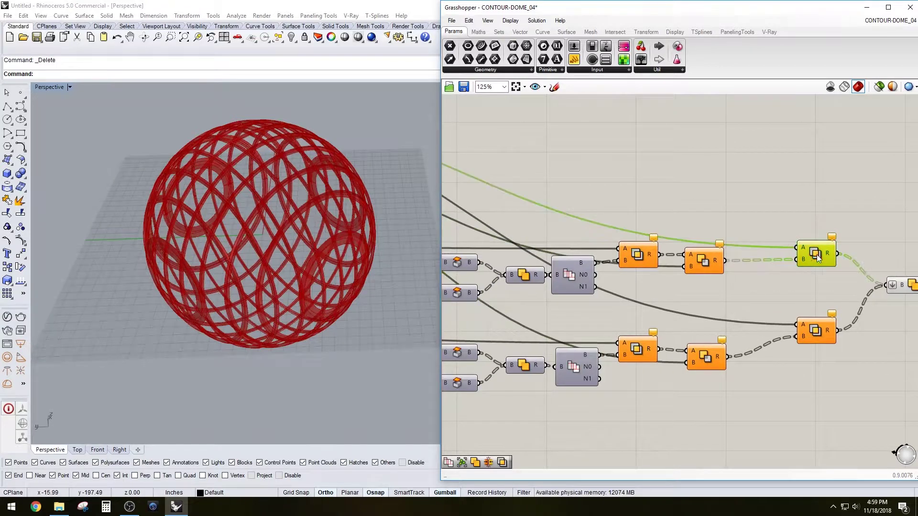
click(630, 251)
right_drag(647, 325, 753, 322)
click(669, 281)
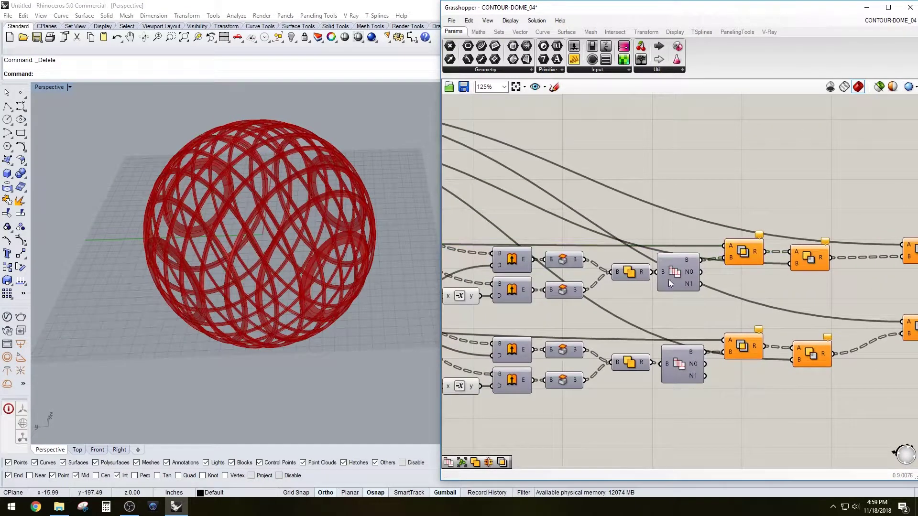
right_drag(589, 296, 616, 299)
click(645, 309)
Step: Select the upper and lower Solid Differences together and hide their previews
right_drag(849, 409, 654, 374)
scroll(661, 371, down, 2)
drag(687, 369, 655, 321)
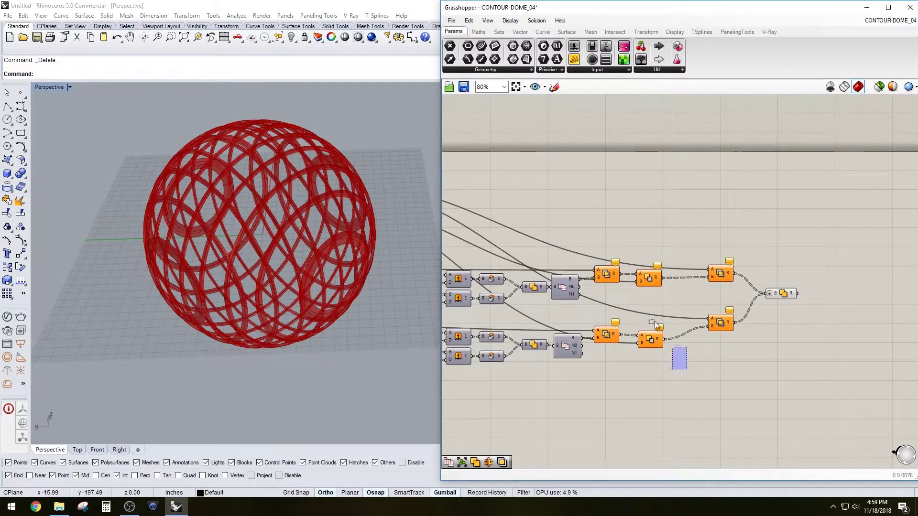
click(649, 277)
scroll(623, 274, up, 3)
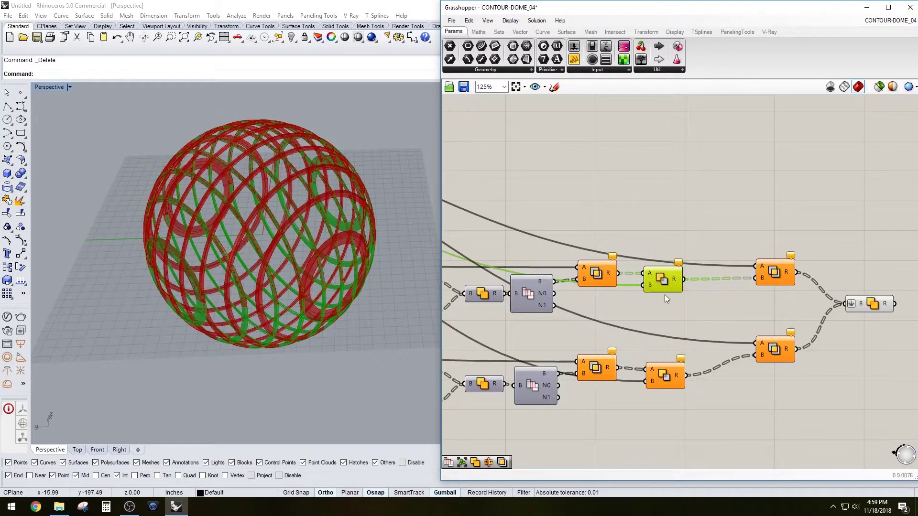
scroll(678, 369, up, 1)
shift+click(655, 380)
right_drag(622, 276, 639, 251)
scroll(715, 278, up, 1)
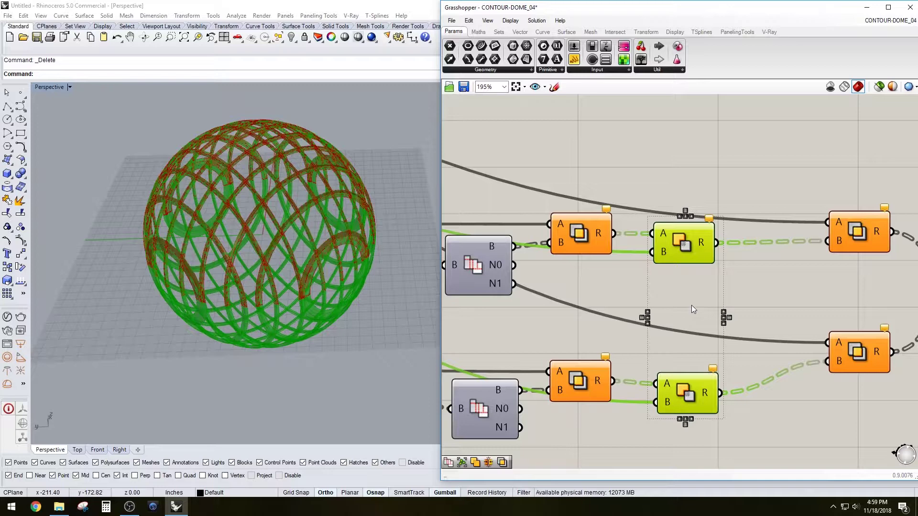
middle_click(707, 282)
click(735, 252)
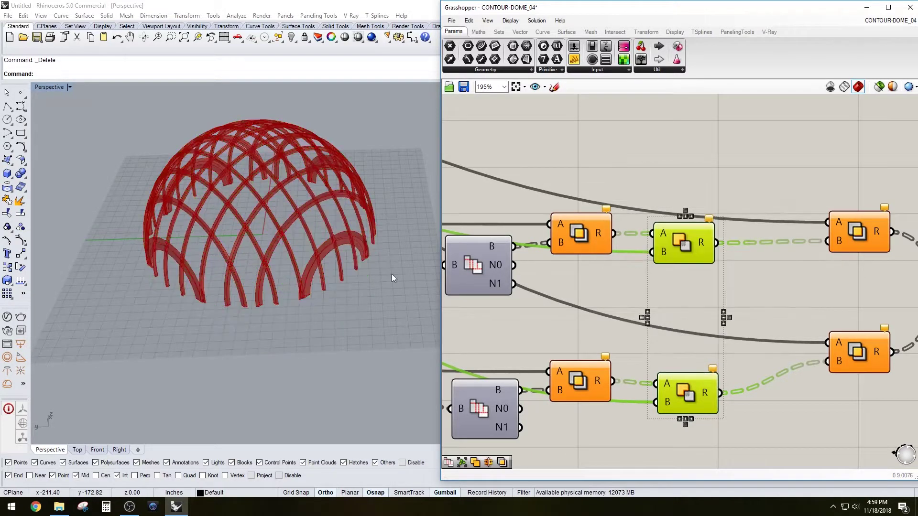
Step: Show the preview of the Box parameter feeding the final Solid Intersections
right_drag(835, 206, 646, 212)
click(647, 211)
click(668, 247)
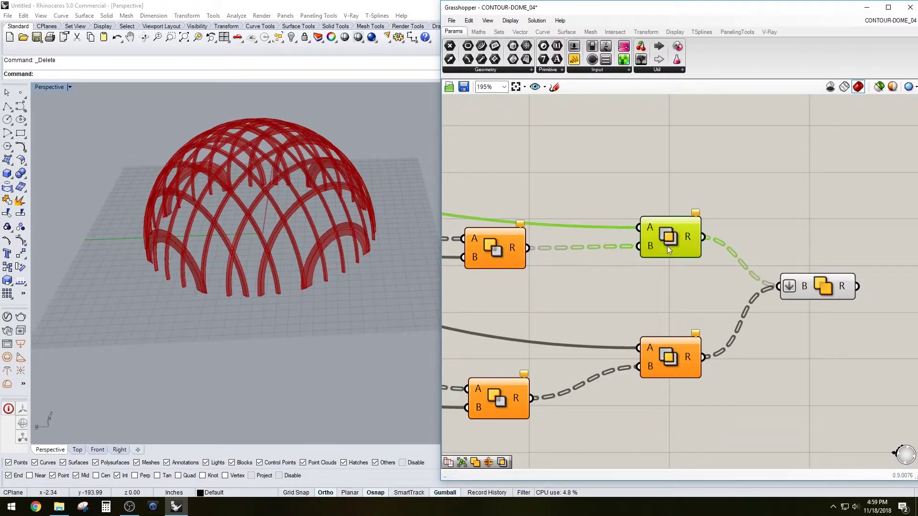
scroll(662, 263, down, 3)
right_drag(592, 266, 835, 283)
click(514, 214)
right_drag(515, 213, 869, 295)
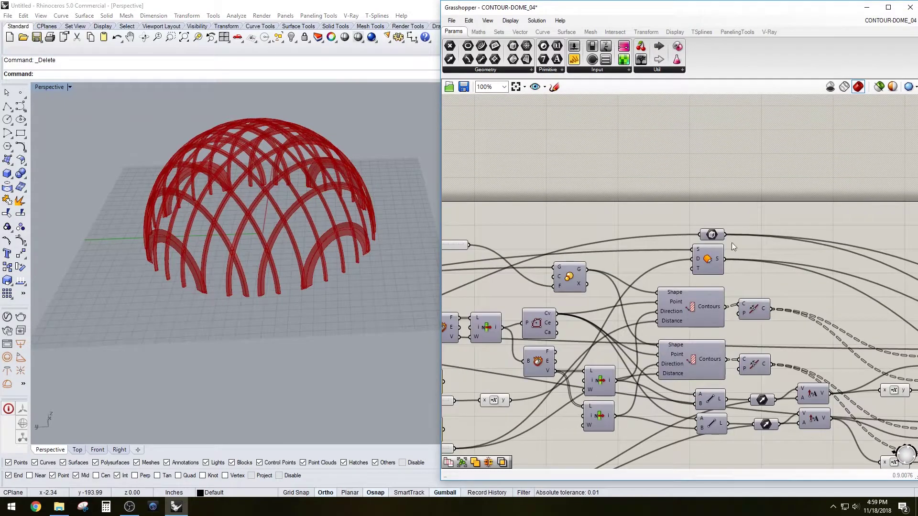
scroll(708, 227, up, 3)
right_click(715, 243)
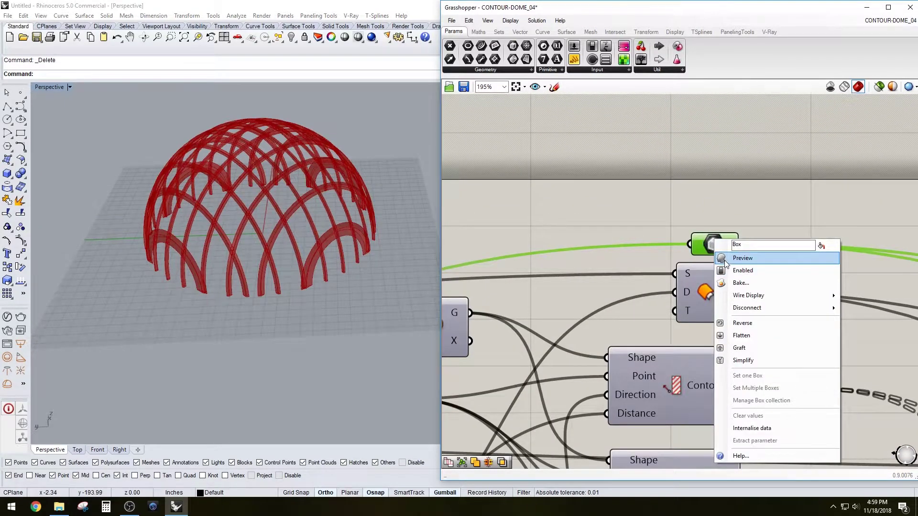
click(725, 258)
Step: Trace the Box parameter's wires back to their source and forward to the final Solid Intersections, and clear the selection
scroll(709, 216, down, 3)
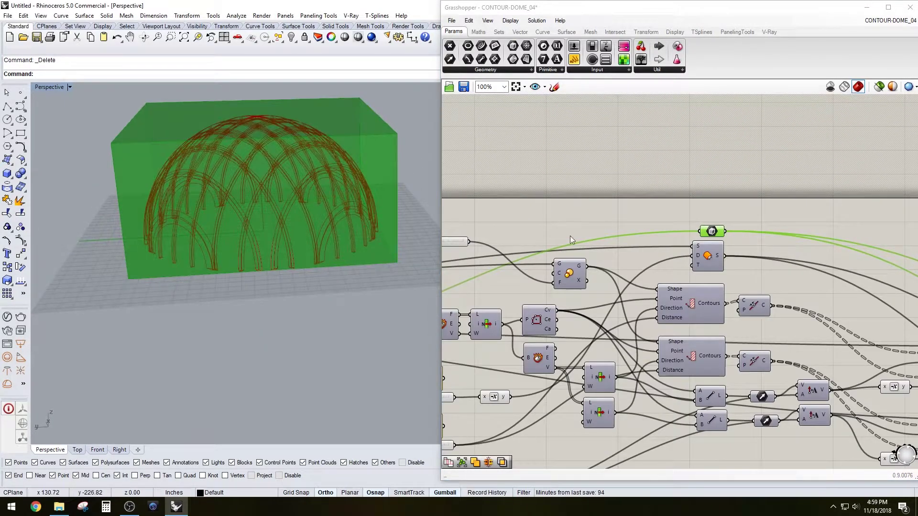
scroll(570, 237, down, 2)
right_drag(570, 239, 760, 241)
scroll(606, 307, up, 2)
right_drag(507, 306, 593, 319)
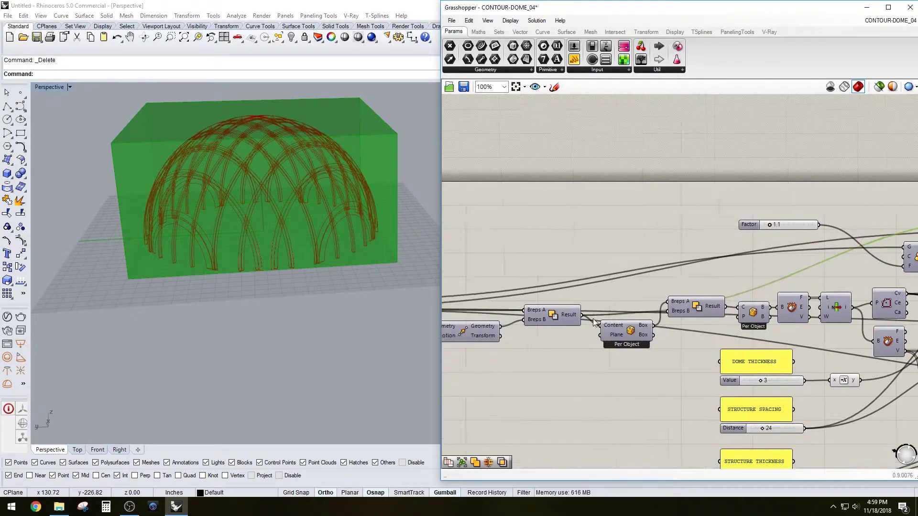
scroll(560, 316, up, 1)
scroll(558, 315, down, 3)
right_drag(765, 324, 547, 319)
scroll(680, 248, up, 2)
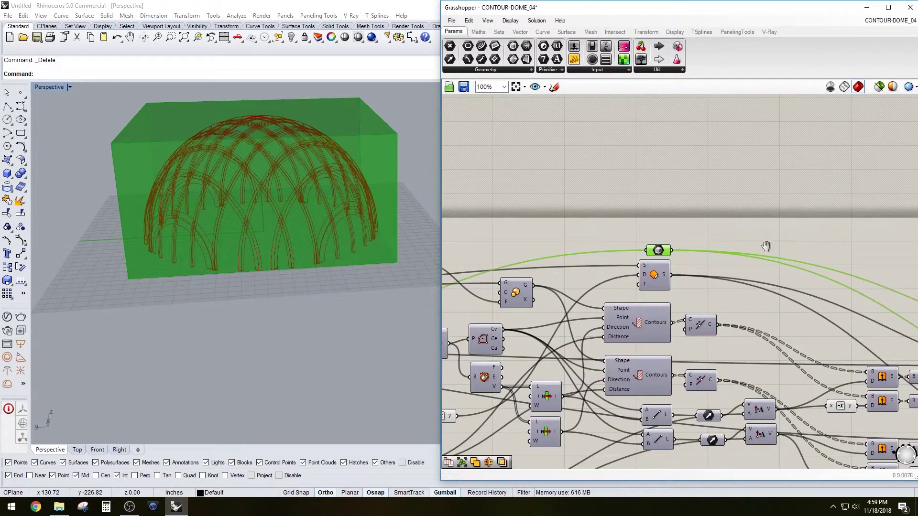
right_drag(766, 247, 476, 218)
right_drag(915, 296, 730, 240)
scroll(767, 265, up, 2)
click(781, 265)
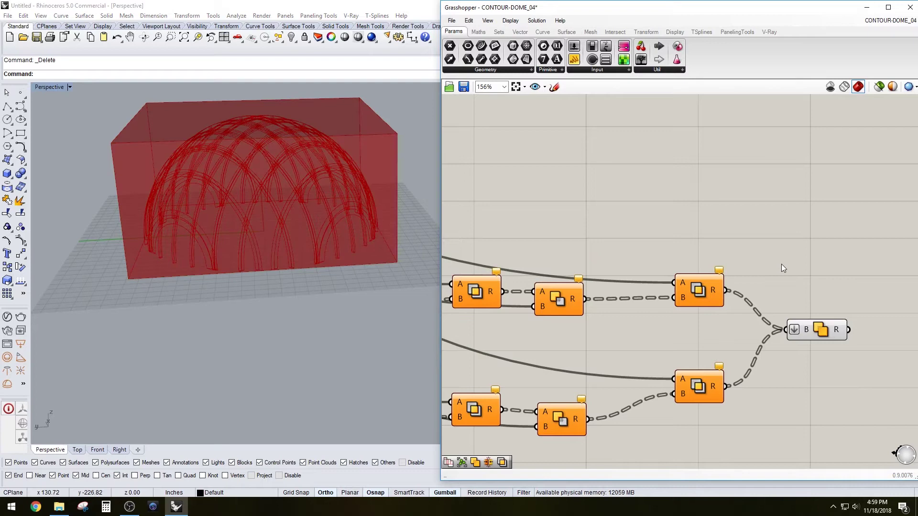
scroll(731, 305, up, 1)
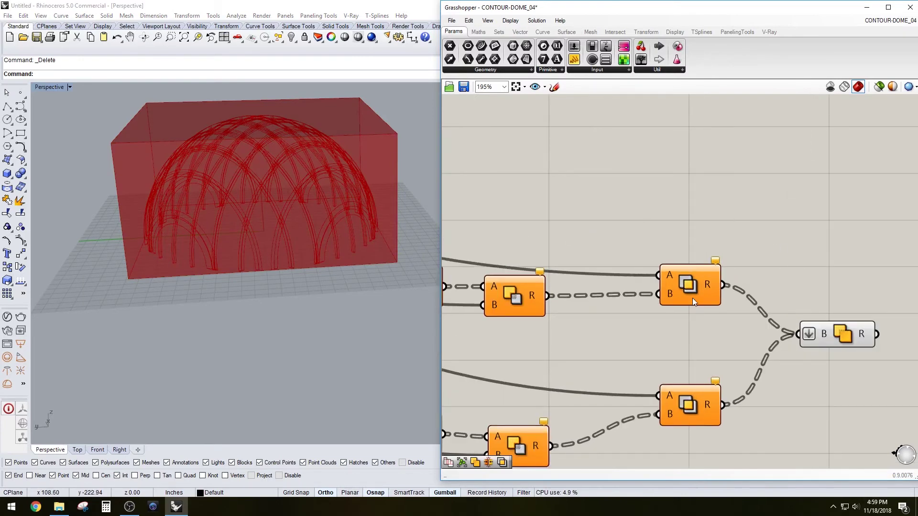
Step: Select the Box parameter and follow its wires forward to the final Solid Intersections
scroll(692, 298, down, 5)
scroll(494, 219, up, 1)
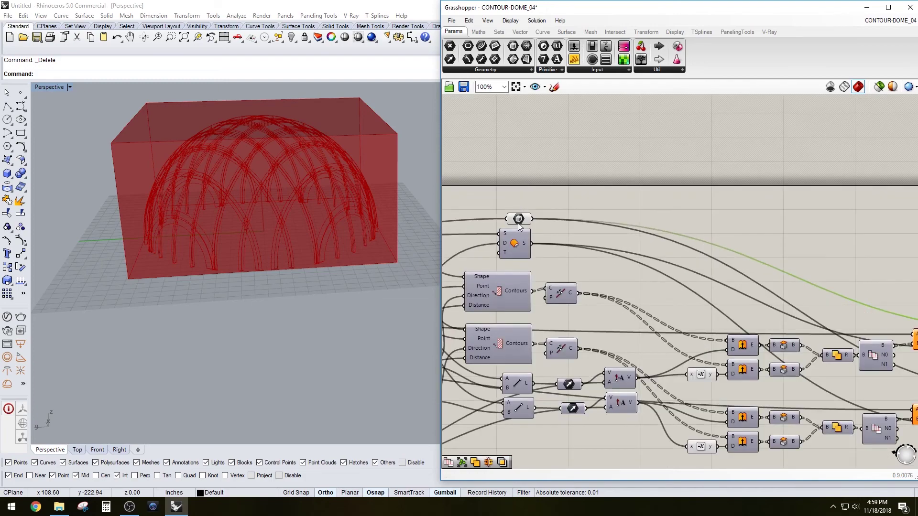
click(519, 219)
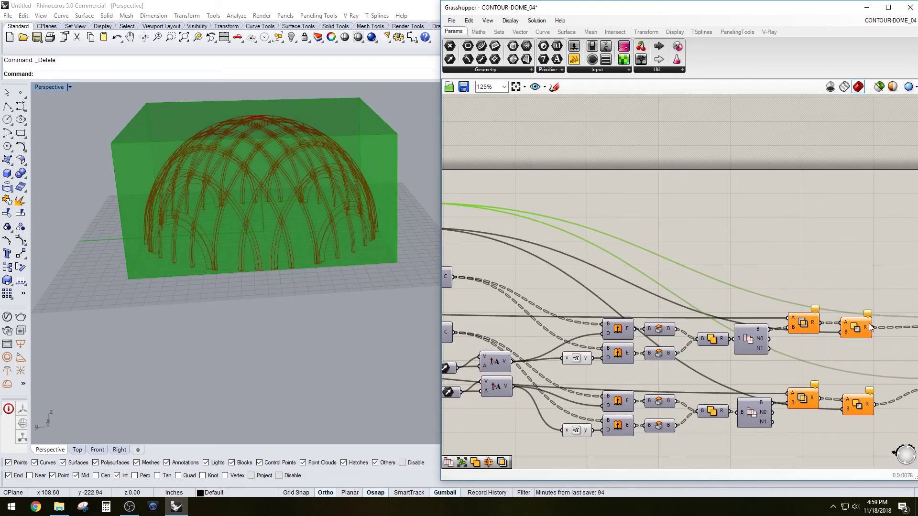
scroll(672, 294, up, 5)
Step: Examine the upper final Solid Intersection and its input Solid Difference, and window-select the upper and lower final Solid Intersections
right_click(698, 294)
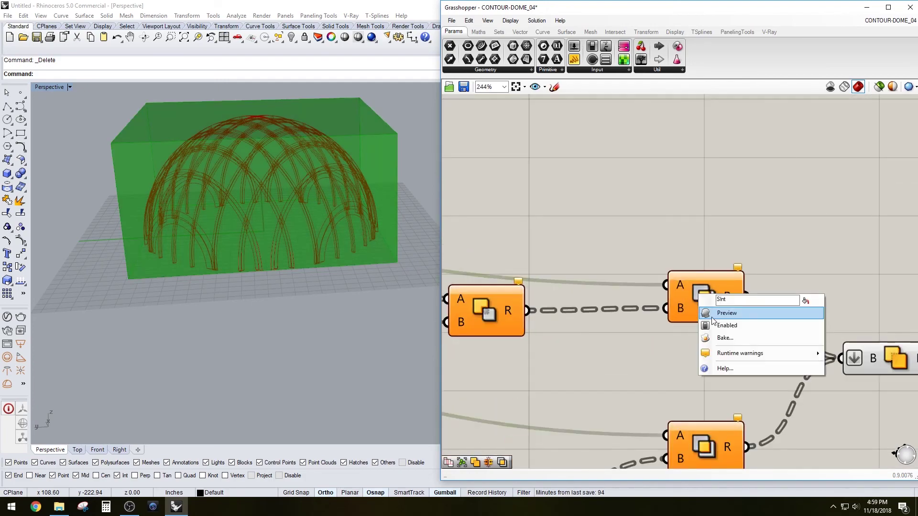
click(664, 207)
middle_click(704, 293)
click(649, 187)
scroll(648, 186, down, 3)
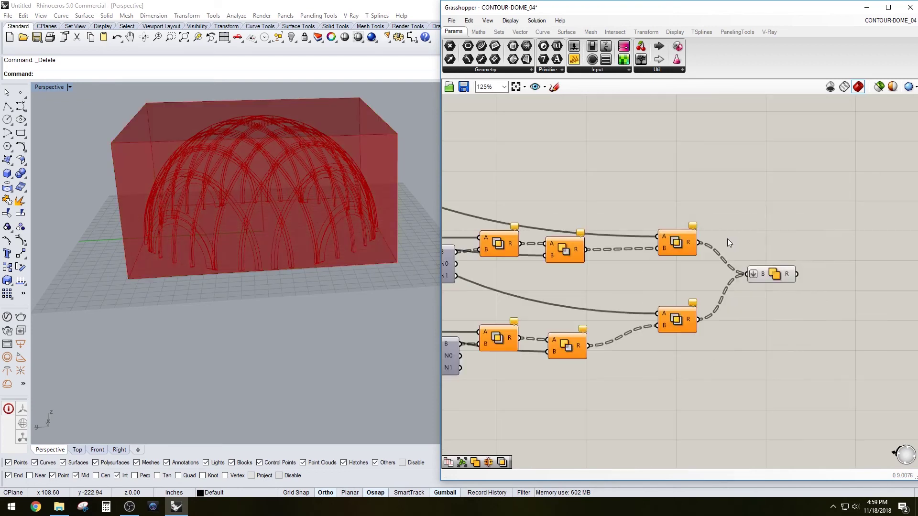
right_click(726, 240)
click(560, 249)
click(677, 243)
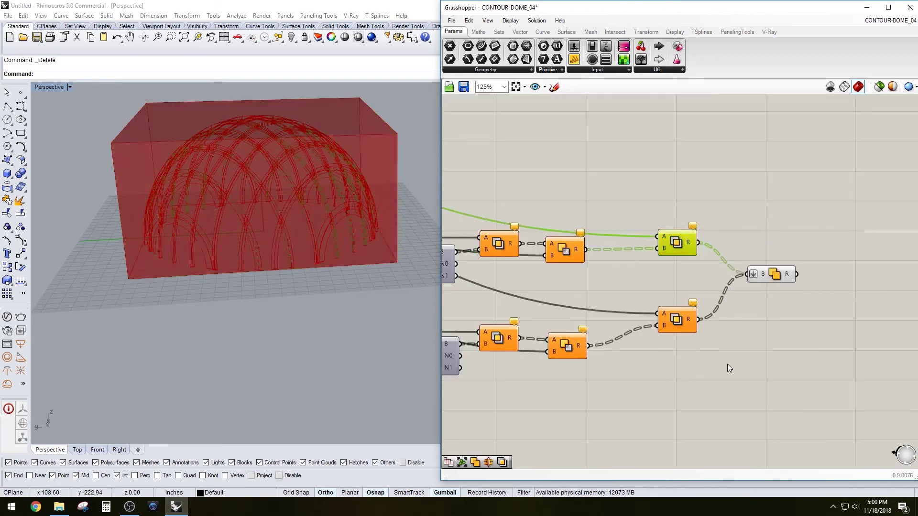
drag(727, 364, 667, 227)
Step: Hide the preview of the Box parameter that feeds the final Solid Intersections
scroll(621, 251, down, 3)
right_drag(488, 207, 788, 293)
click(601, 244)
scroll(559, 237, up, 3)
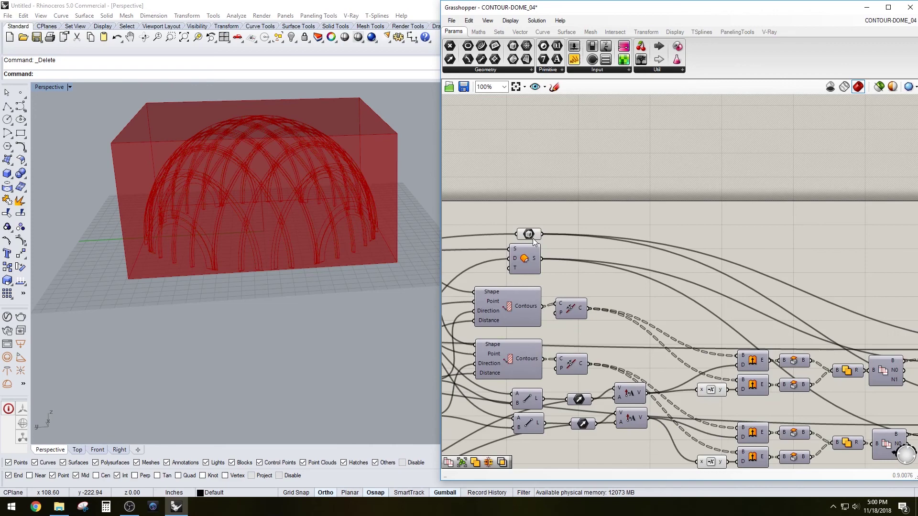
right_click(528, 234)
click(554, 251)
Step: Inspect the final Solid Intersections and the Solid Differences that feed them by selecting them in turn
right_drag(780, 256, 498, 220)
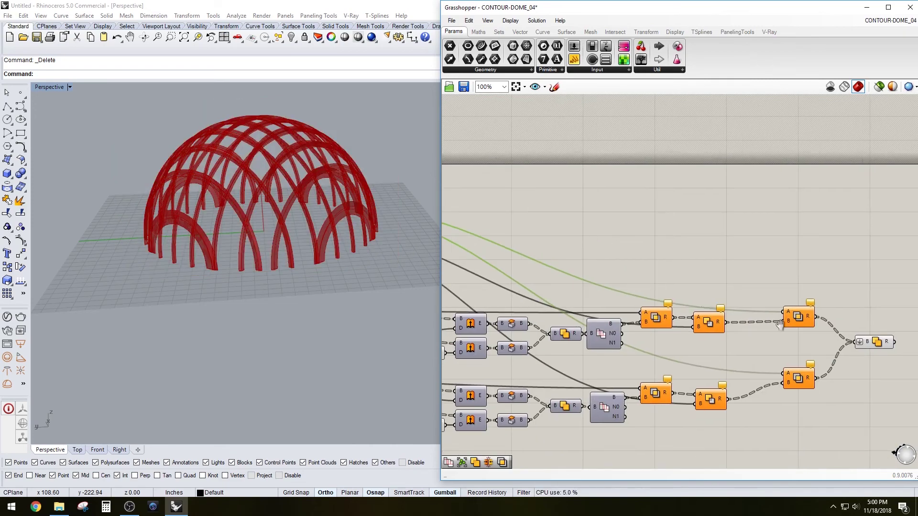
right_drag(780, 326, 657, 309)
drag(684, 400, 651, 278)
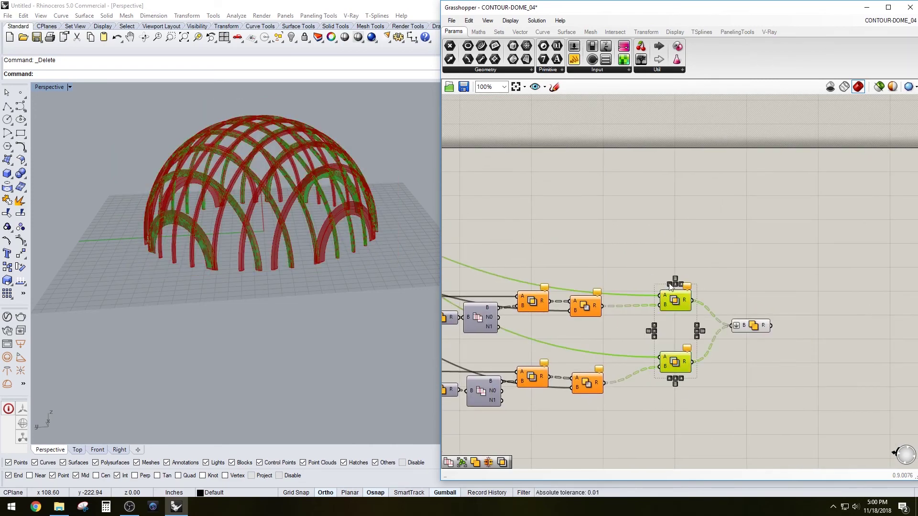
scroll(673, 300, up, 3)
click(556, 310)
right_drag(547, 393, 583, 368)
click(577, 410)
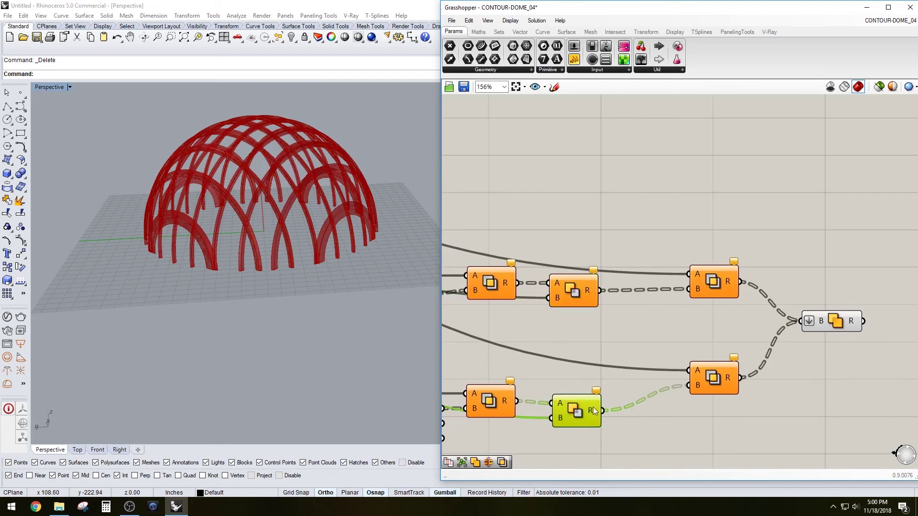
click(715, 380)
shift+click(713, 283)
Step: Hide the Solid Union's preview and show the preview of the lower final Solid Intersection
click(827, 322)
middle_click(834, 324)
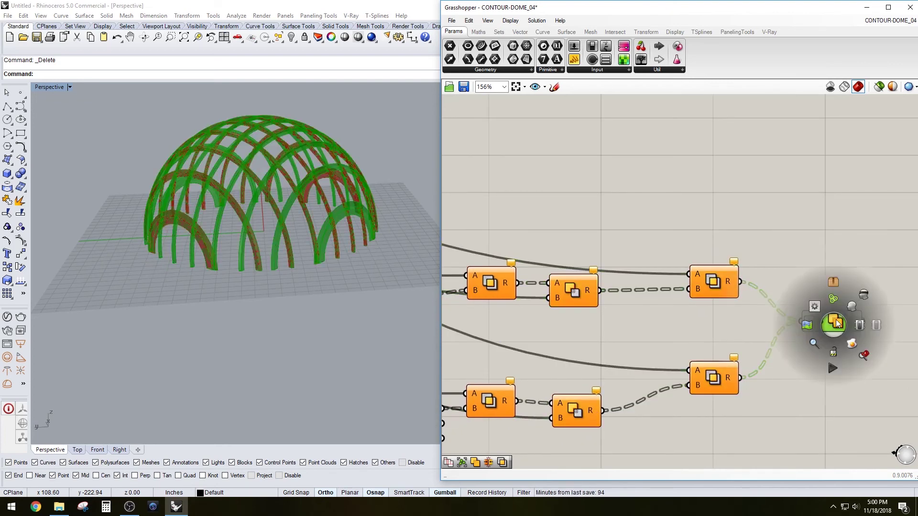
click(851, 305)
click(738, 411)
click(718, 378)
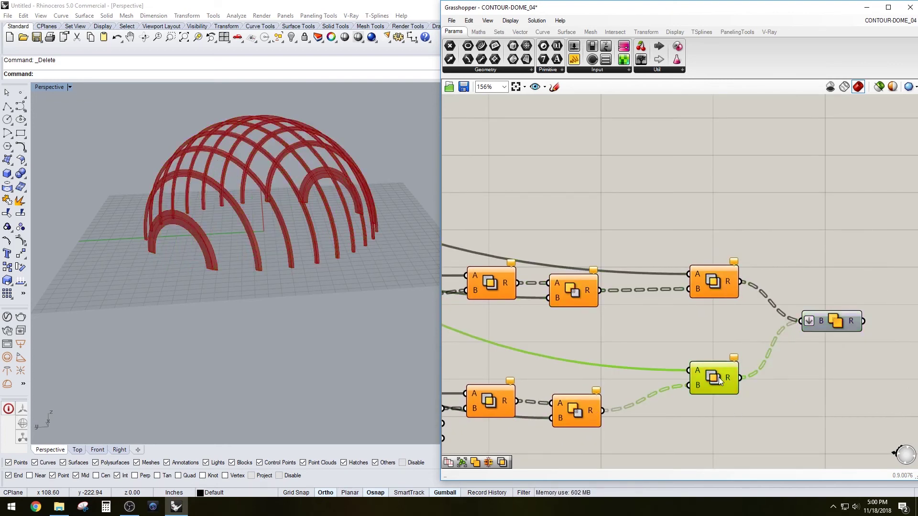
right_click(712, 383)
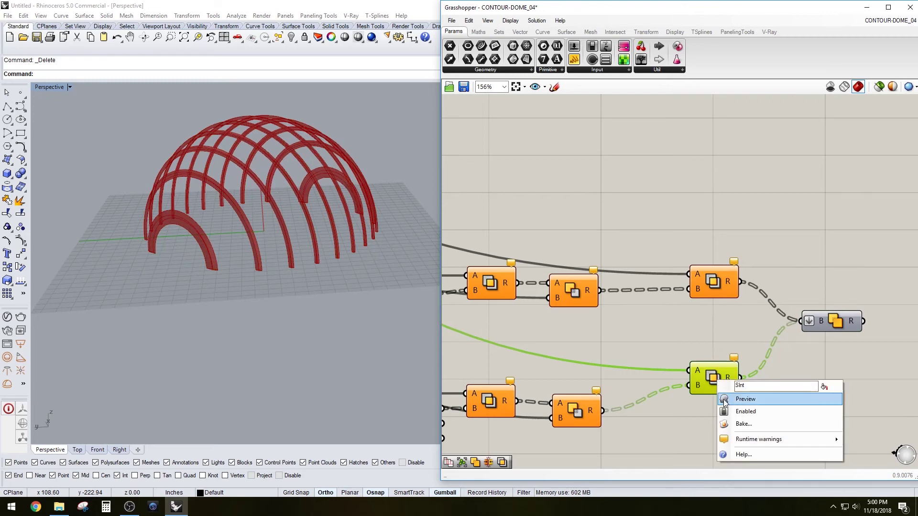
click(747, 397)
Step: Show the previews of the upper and lower Solid Differences
click(709, 316)
click(712, 295)
click(585, 296)
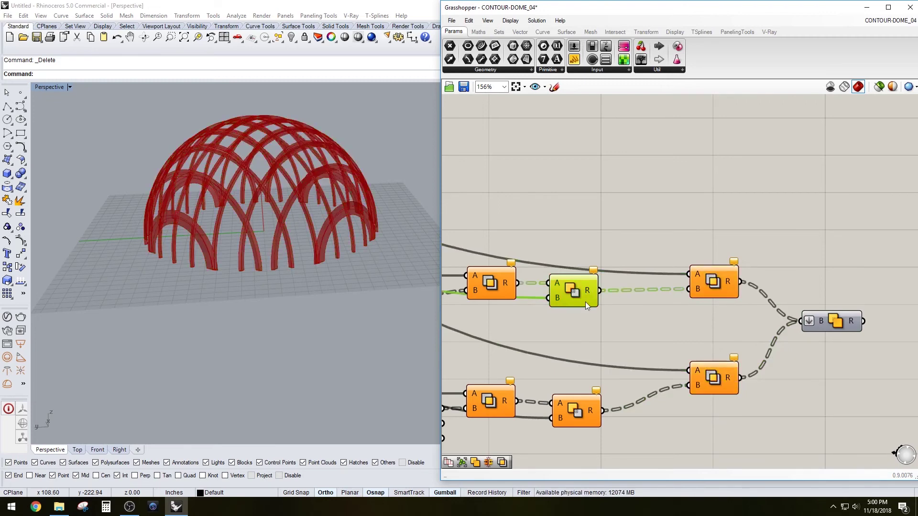
right_drag(586, 338, 647, 320)
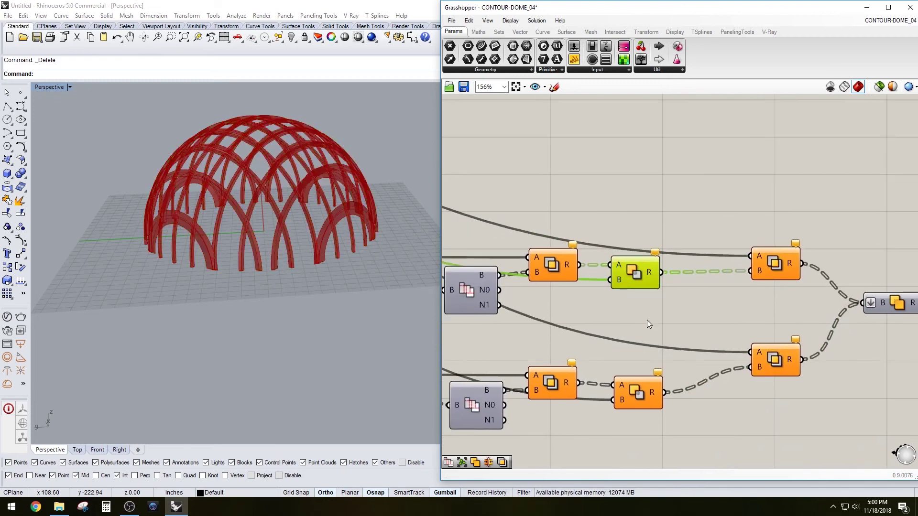
right_click(626, 272)
click(656, 289)
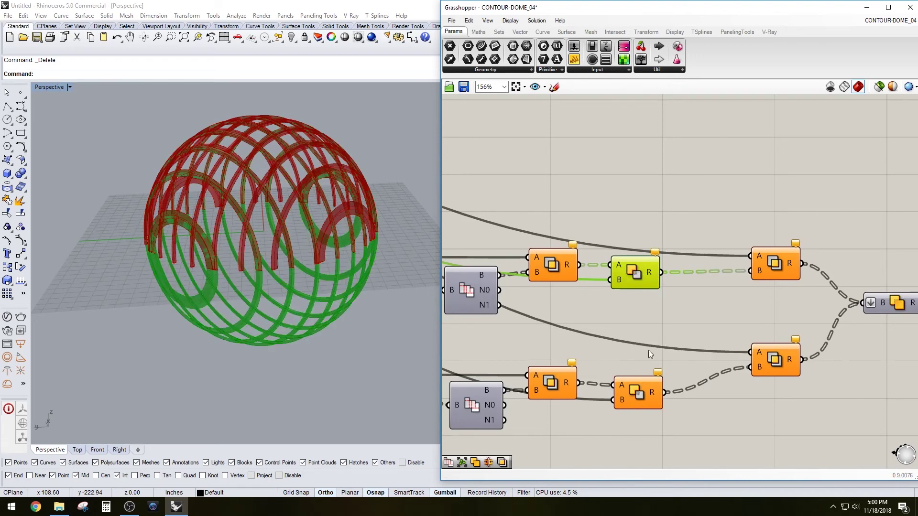
right_click(644, 391)
click(670, 407)
click(646, 314)
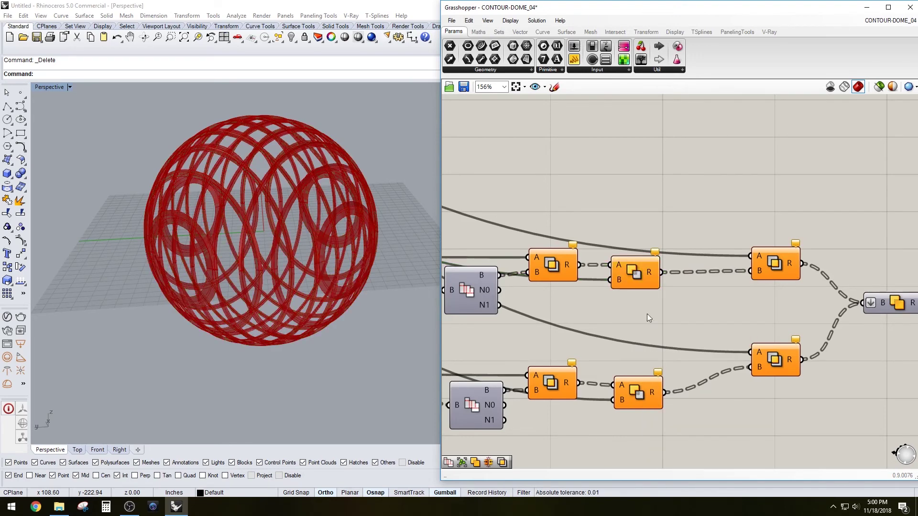
Step: Hide the previews of the upper and lower Solid Differences again
right_click(632, 275)
click(635, 391)
shift+click(632, 266)
right_click(630, 268)
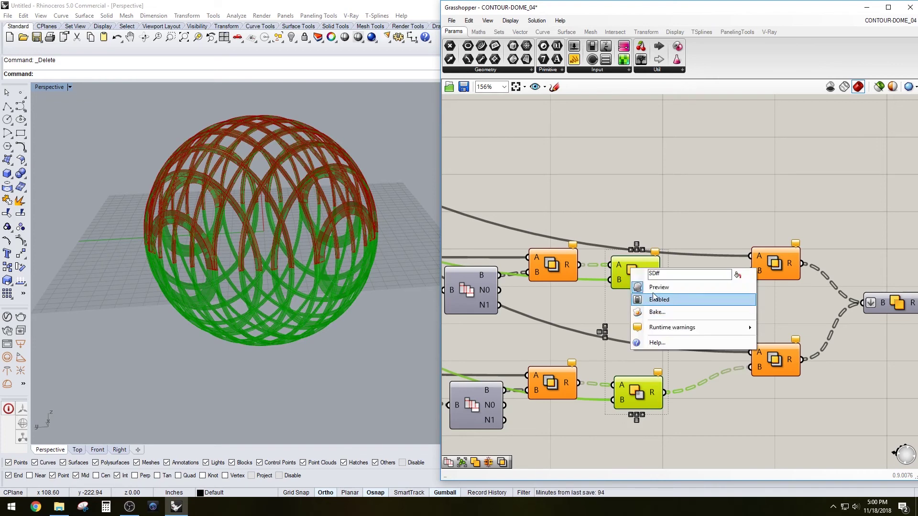
click(683, 216)
click(683, 216)
right_click(624, 391)
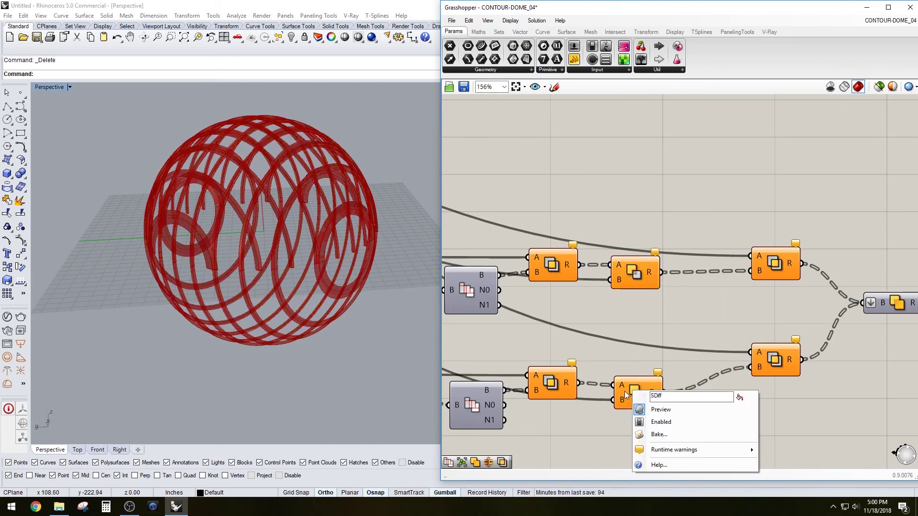
click(625, 391)
right_click(631, 390)
click(650, 410)
click(684, 332)
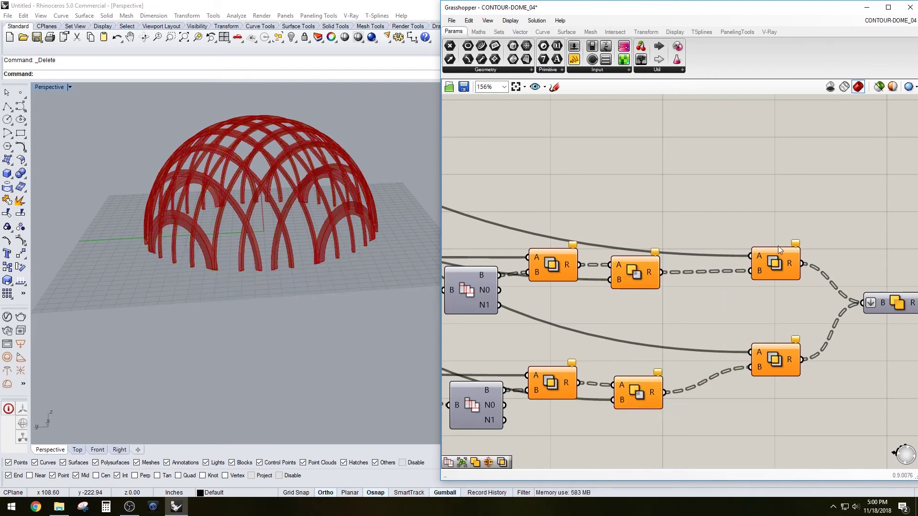
Step: Highlight the upper final Solid Intersection's ribs, adding the lower one to the selection
click(777, 260)
right_drag(739, 281, 720, 248)
click(756, 193)
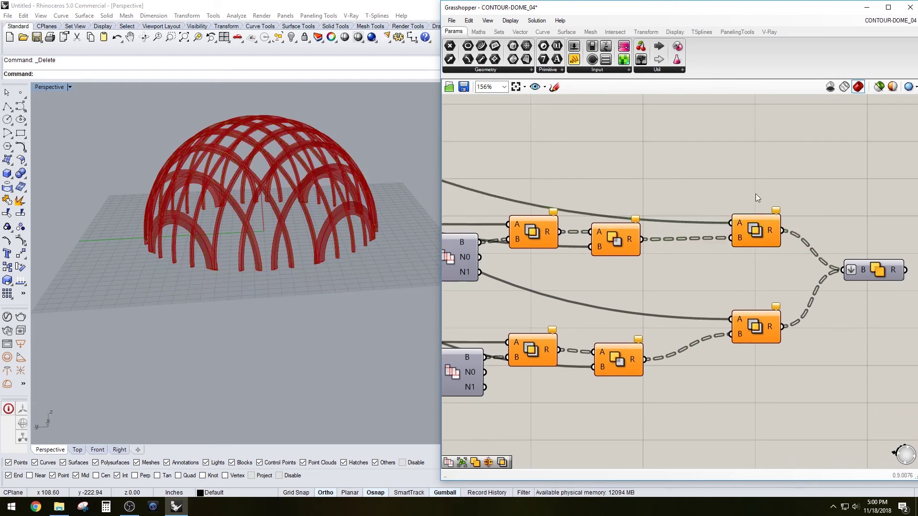
click(752, 227)
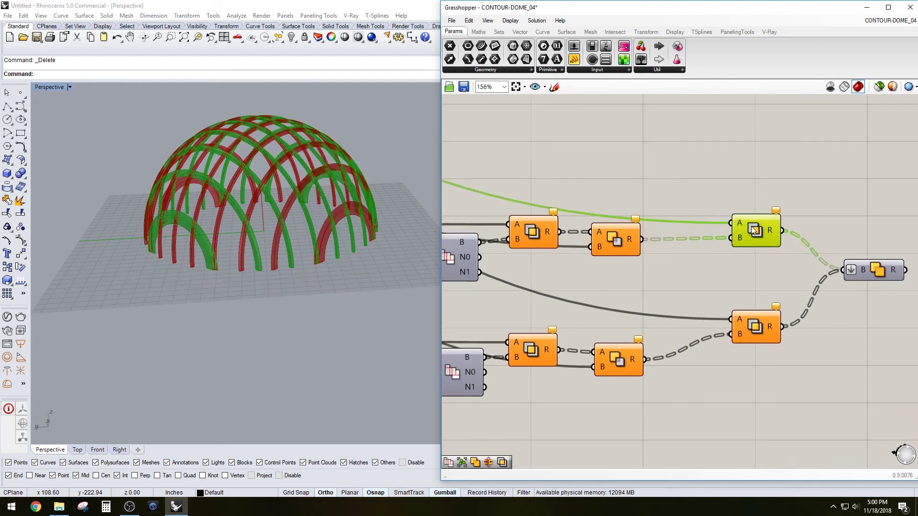
shift+click(761, 331)
Step: Show the Box parameter's preview around the dome and hide it again
scroll(784, 208, down, 4)
right_drag(484, 149, 621, 201)
scroll(564, 195, up, 3)
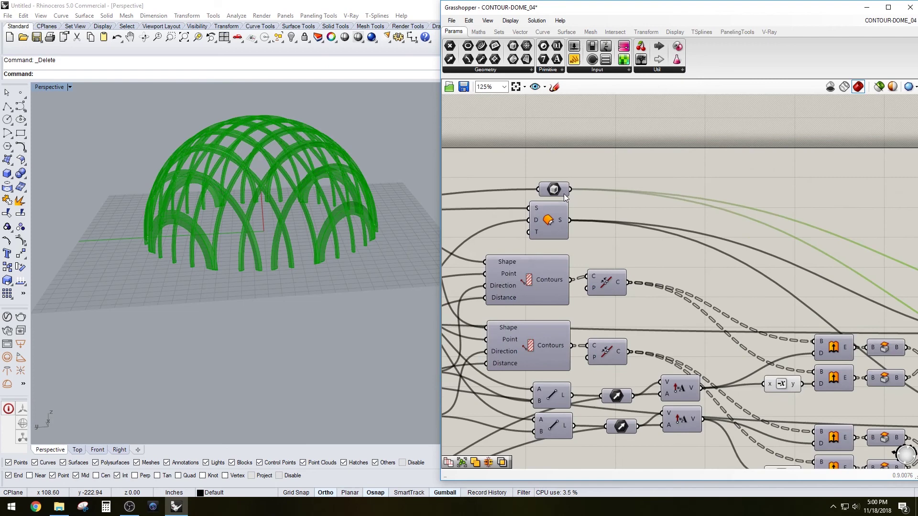
click(554, 190)
right_click(554, 190)
click(571, 207)
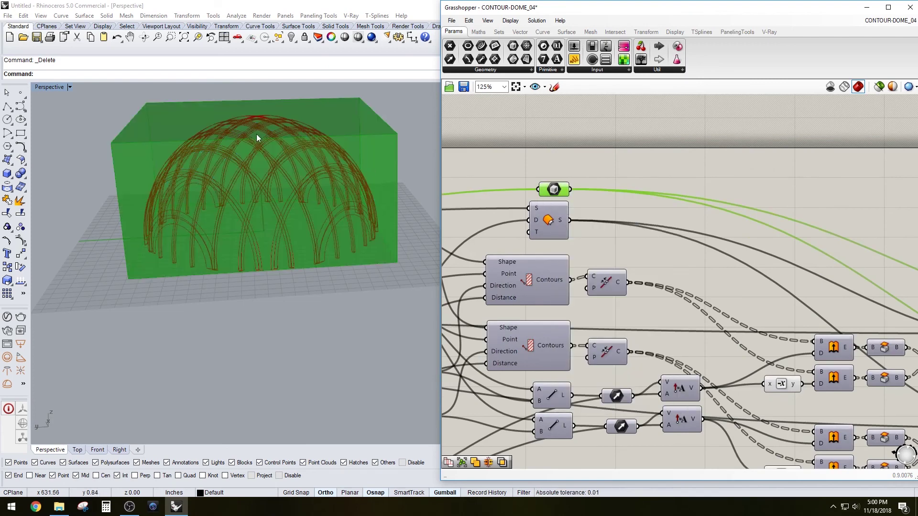
scroll(554, 194, up, 3)
right_click(561, 185)
click(575, 207)
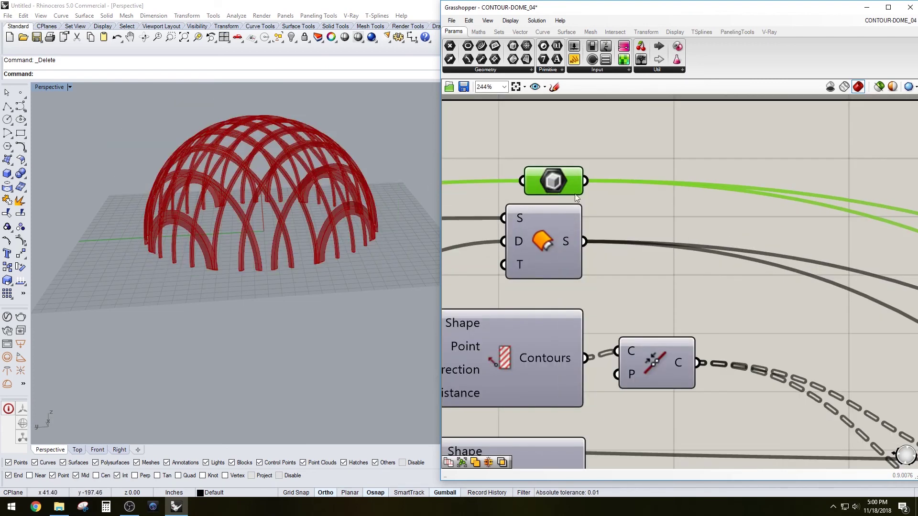
Step: Select the upper and lower final Solid Intersections together and hide their previews
scroll(553, 176, down, 5)
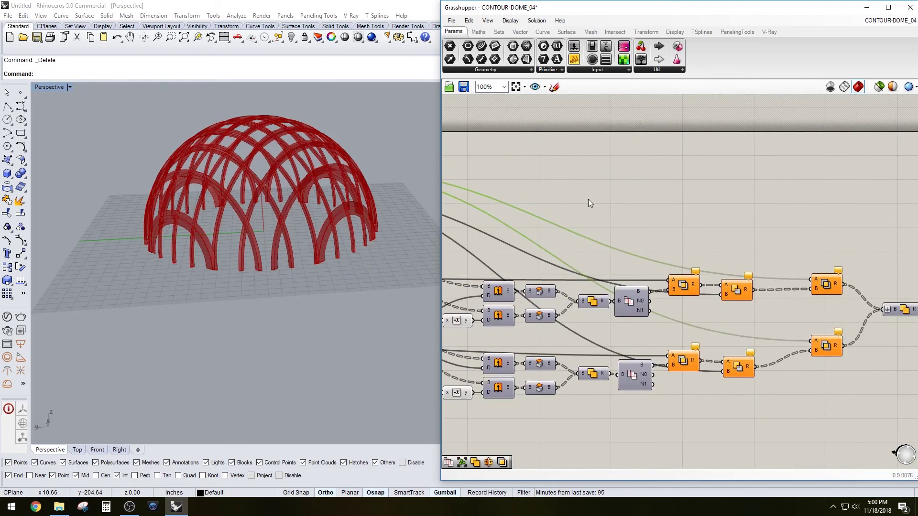
scroll(748, 196, up, 2)
click(689, 286)
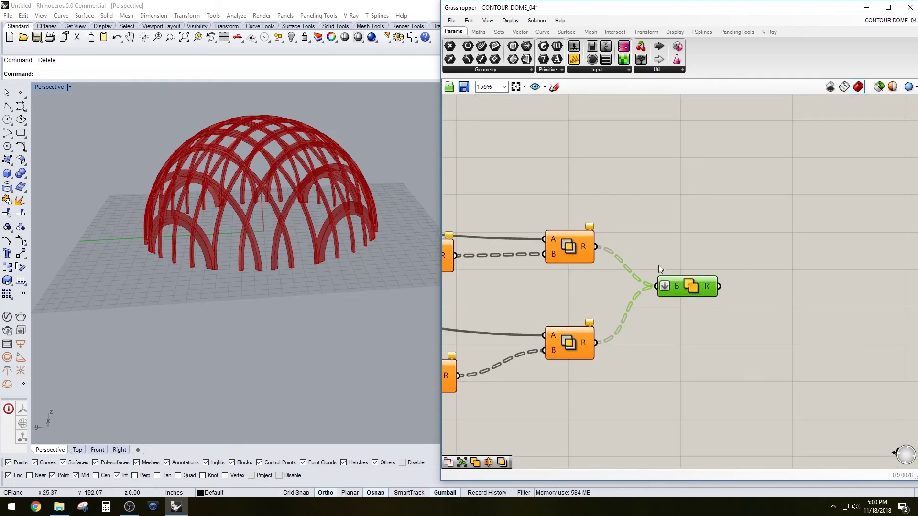
click(599, 275)
click(685, 287)
right_click(685, 283)
drag(591, 394, 586, 256)
middle_click(586, 255)
click(615, 225)
Step: Show the preview of the Solid Union that joins both rib sets and view the complete dome
click(689, 288)
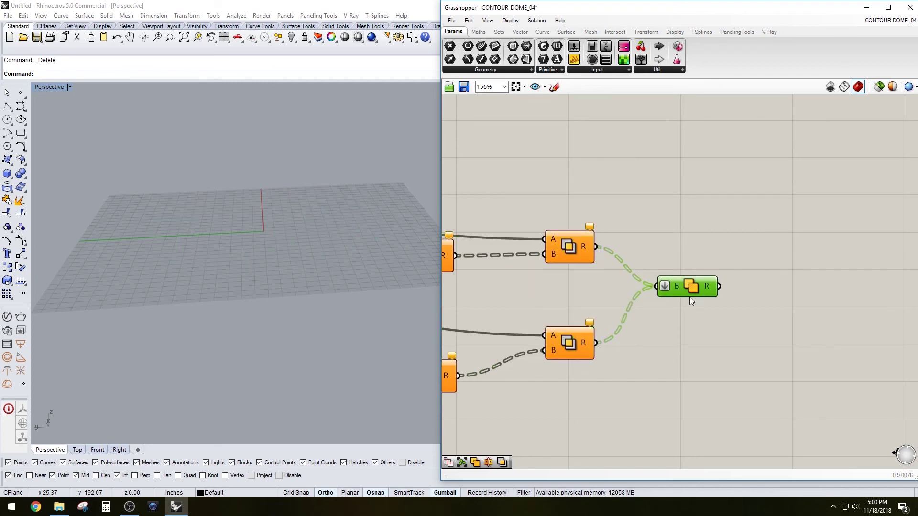
right_click(692, 285)
click(703, 304)
scroll(280, 215, up, 5)
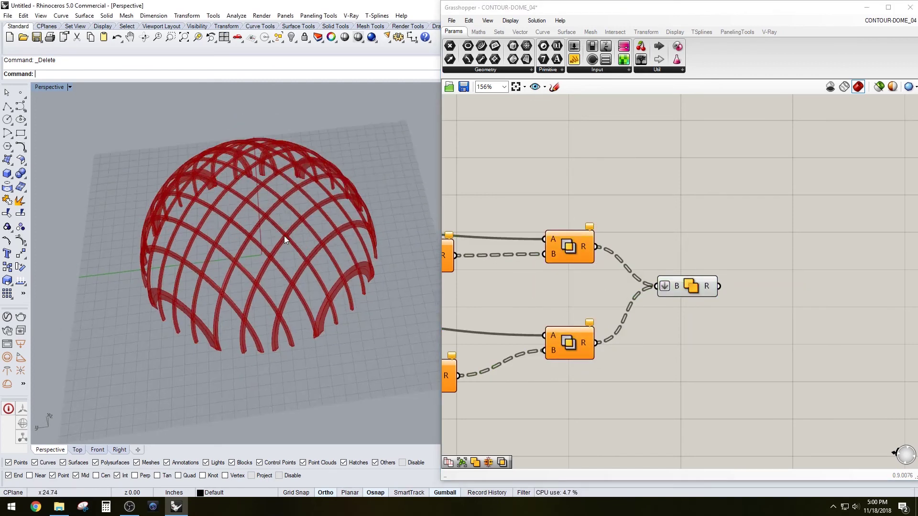
Step: Set the structure spacing Distance slider to 30
scroll(581, 207, down, 4)
right_drag(537, 294, 844, 258)
right_click(588, 297)
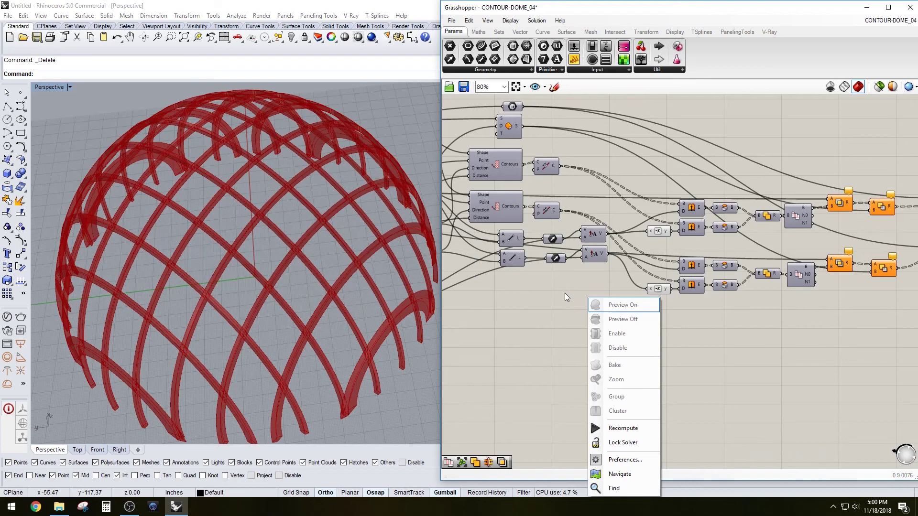
click(564, 293)
scroll(531, 309, down, 2)
right_drag(520, 319, 732, 312)
scroll(604, 335, up, 6)
right_drag(546, 255, 627, 327)
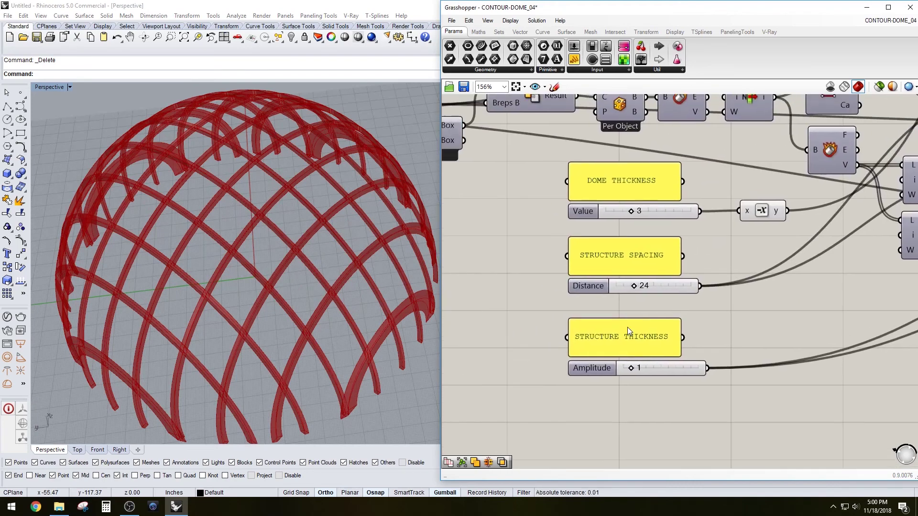
scroll(630, 215, up, 1)
double_click(653, 310)
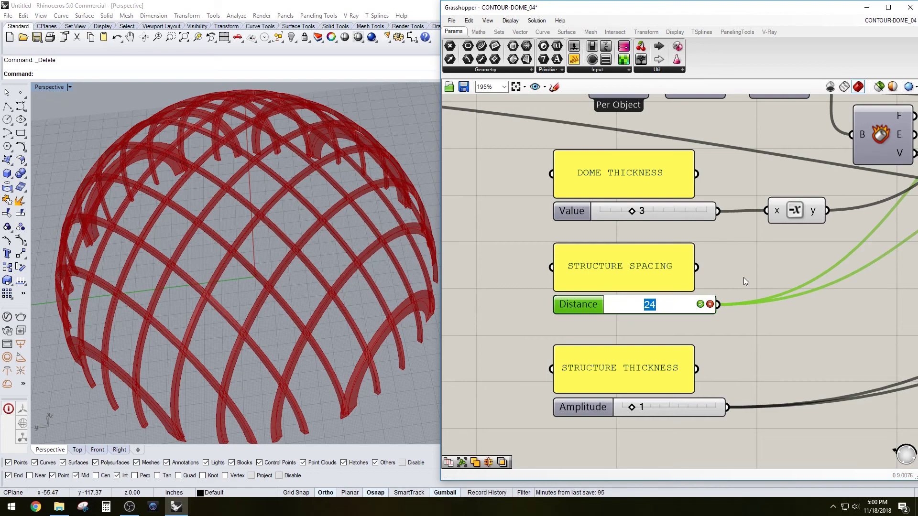
text(30)
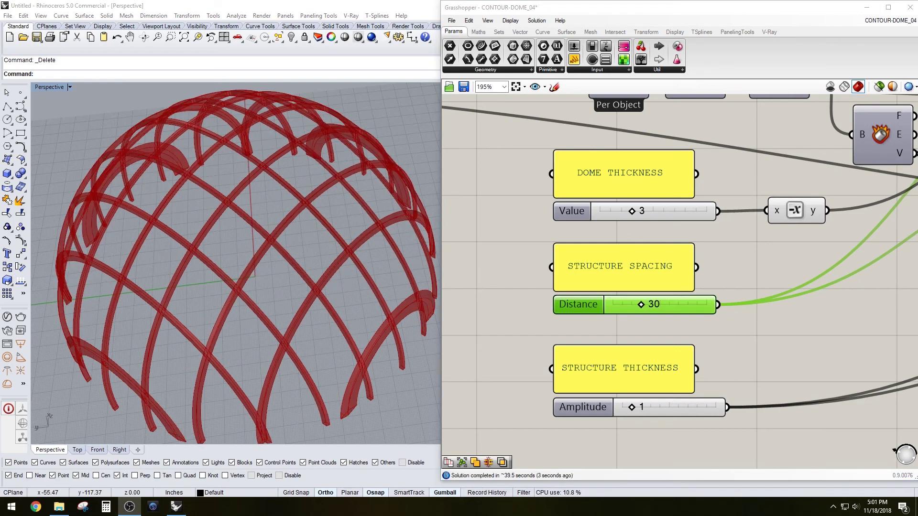
Step: Inspect the dome's new rib spacing from several angles and distances
mouse_move(281, 289)
right_down()
mouse_move(280, 324)
mouse_move(284, 275)
right_up()
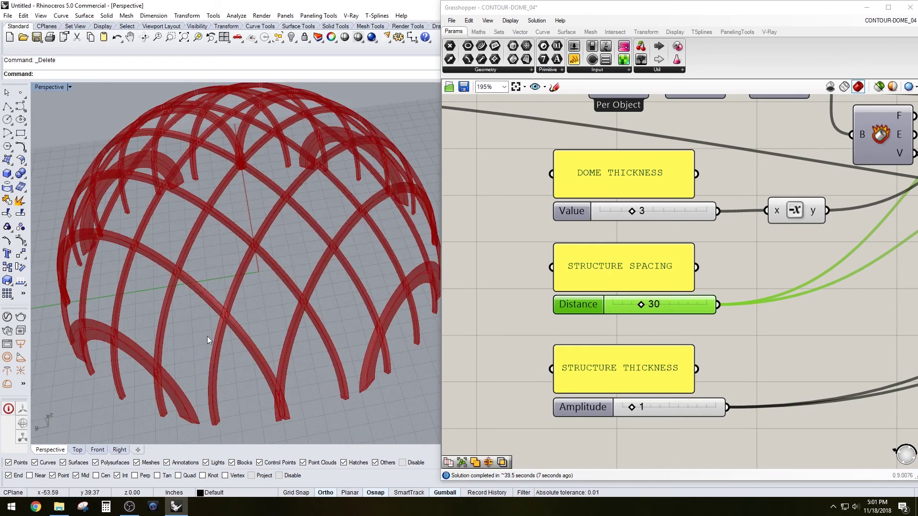
right_drag(286, 341, 169, 310)
scroll(122, 262, up, 5)
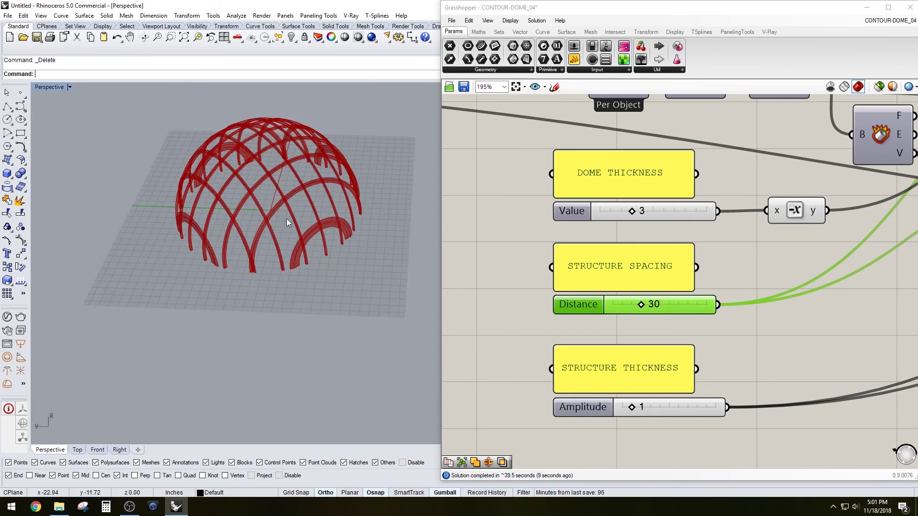
scroll(302, 227, up, 4)
right_drag(287, 223, 311, 227)
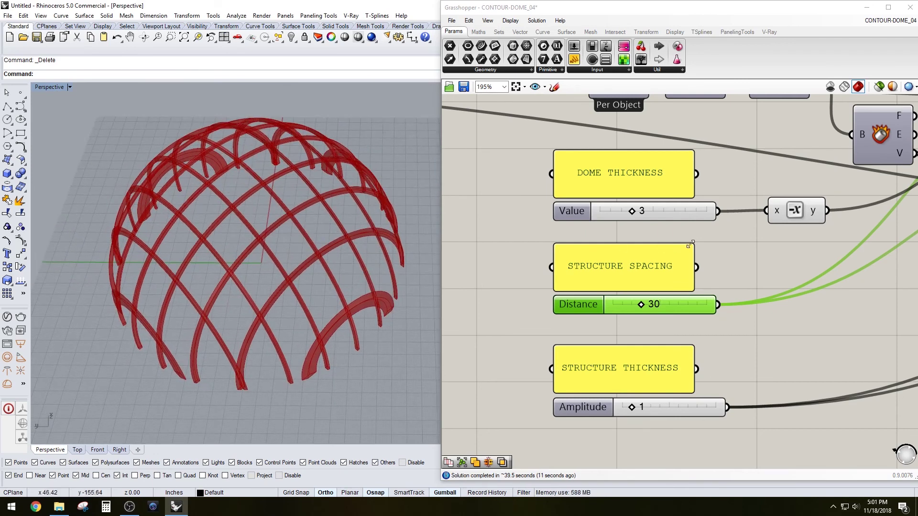
Step: Bake the final Solid Union dome into the Rhino document and turn off the Grasshopper geometry preview
scroll(756, 240, down, 5)
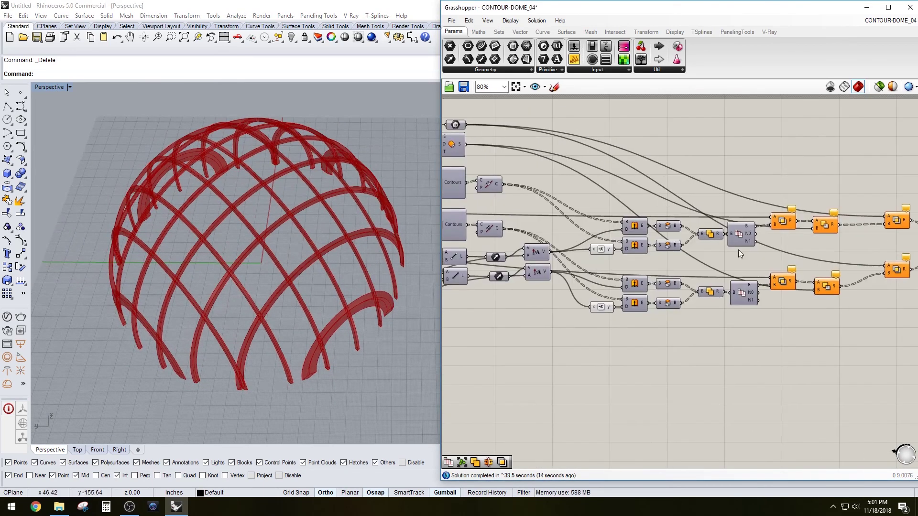
right_drag(738, 250, 545, 240)
scroll(766, 237, up, 5)
click(780, 223)
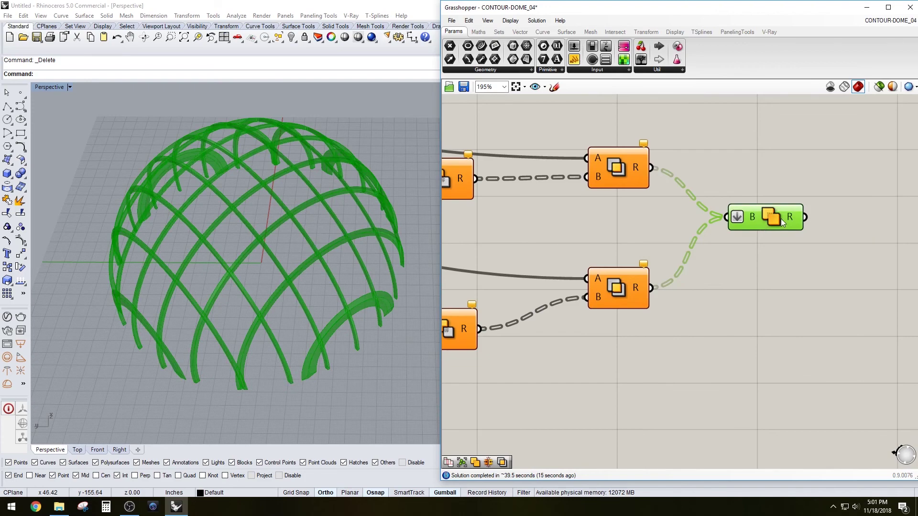
middle_click(780, 220)
click(799, 237)
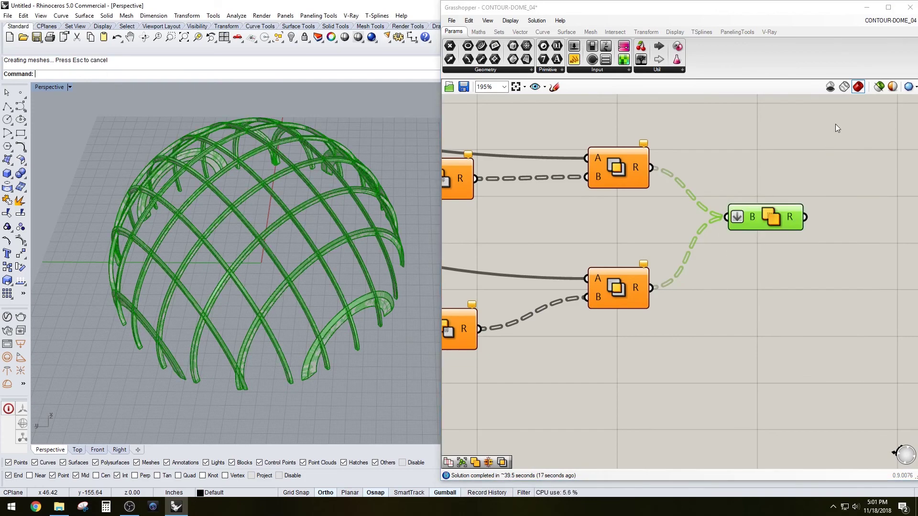
click(830, 86)
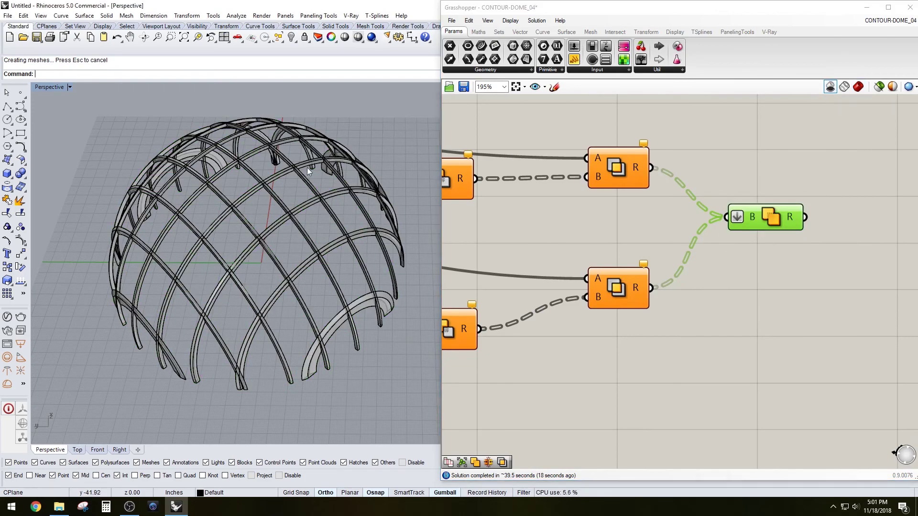
right_drag(308, 172, 319, 134)
Step: Minimize Grasshopper and draw a large rectangular ground plane beneath the whole dome with the Plane command
click(869, 10)
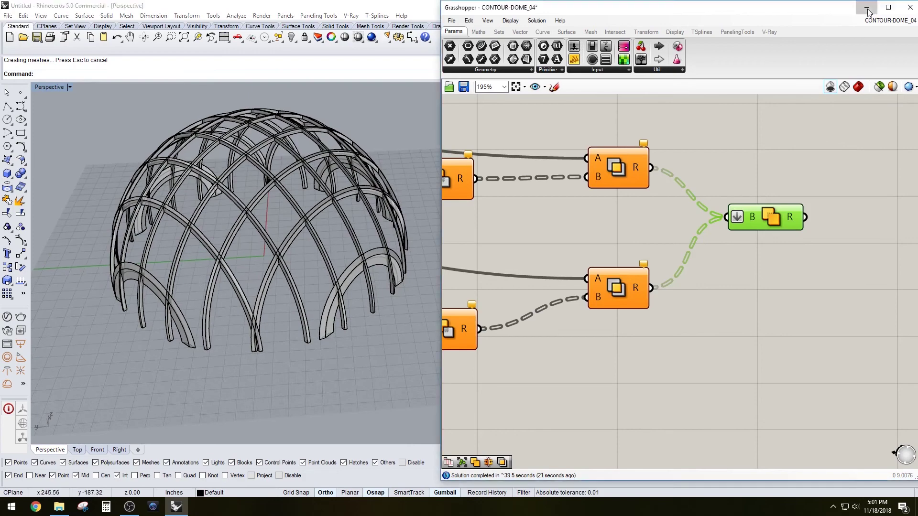
click(867, 10)
scroll(409, 250, down, 5)
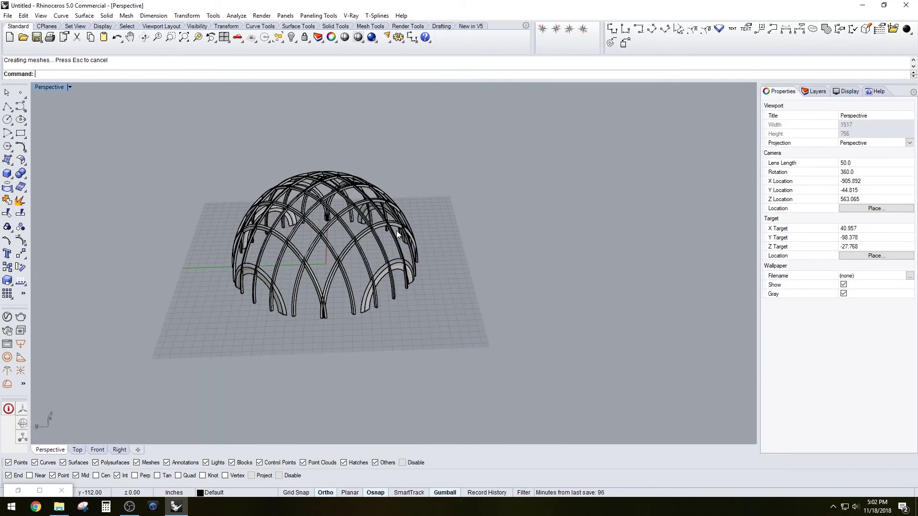
text(Plane)
key(Return)
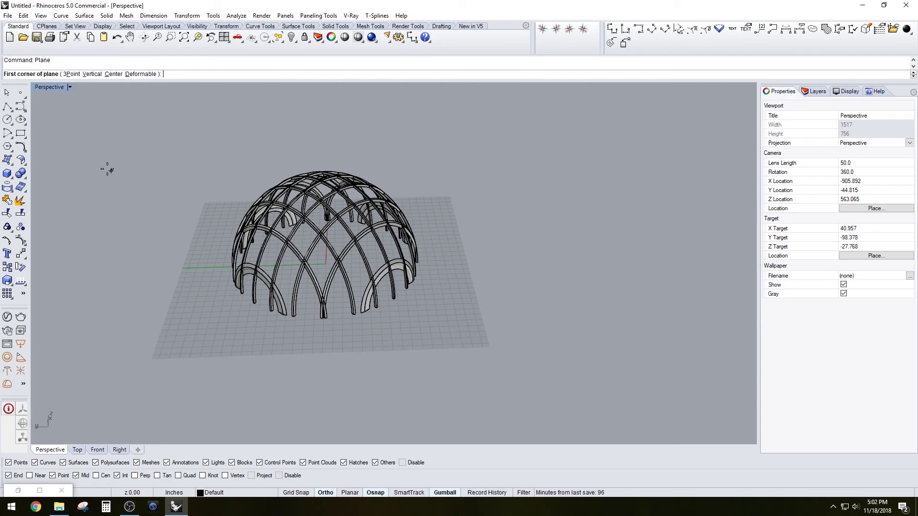
click(154, 131)
click(683, 432)
Step: Set the Perspective viewport's display mode to Shaded for the dome and ground plane
right_drag(382, 298, 365, 233)
scroll(365, 253, up, 6)
click(37, 86)
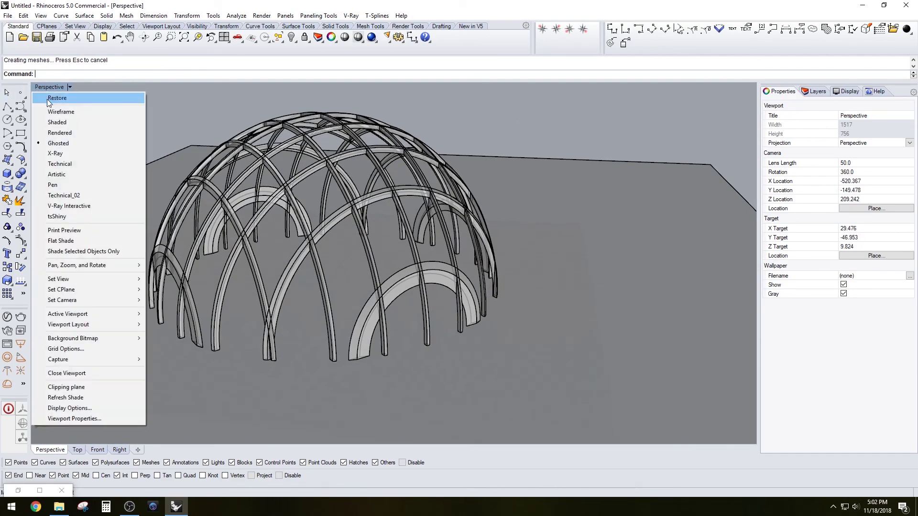
click(56, 122)
mouse_move(251, 195)
right_down()
mouse_move(306, 187)
mouse_move(317, 213)
right_up()
scroll(317, 212, down, 2)
shift+right_drag(373, 224, 411, 234)
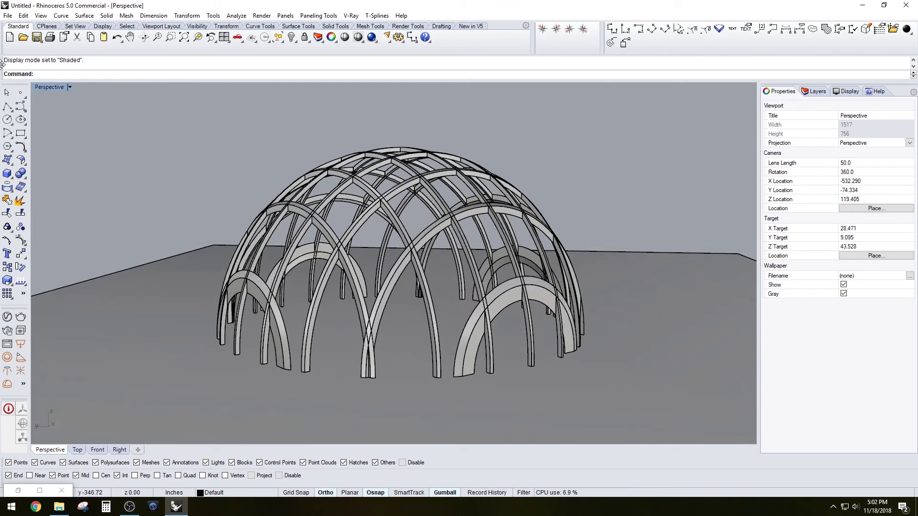
Step: Set the V-Ray render output's image width to 1920 in the Asset Editor
click(8, 317)
click(516, 257)
click(499, 231)
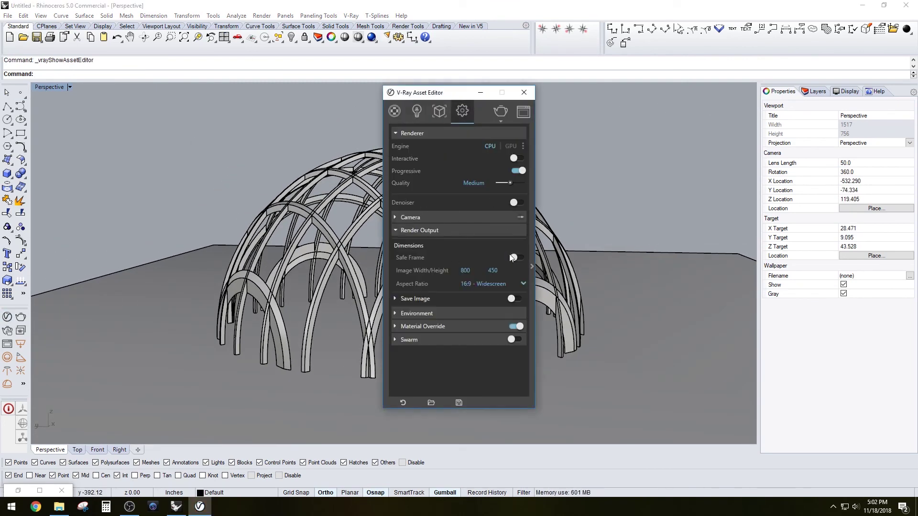
double_click(465, 271)
text(1920)
key(Return)
Step: Render the dome with V-Ray from a low perspective viewpoint
right_drag(343, 293, 342, 281)
shift+right_drag(342, 282, 367, 252)
click(372, 37)
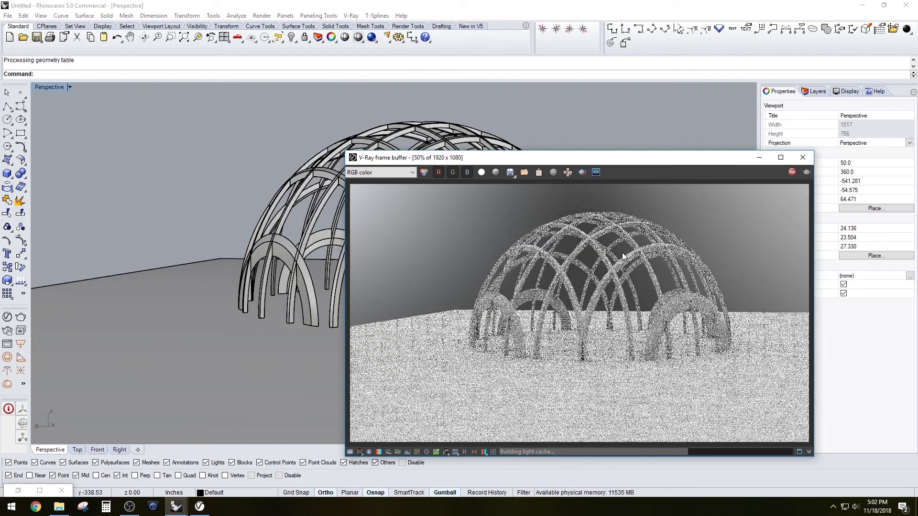
Step: Examine the dome's ribs, arches and ground shading at different magnifications in the progressing V-Ray render
scroll(606, 260, up, 1)
drag(611, 157, 577, 138)
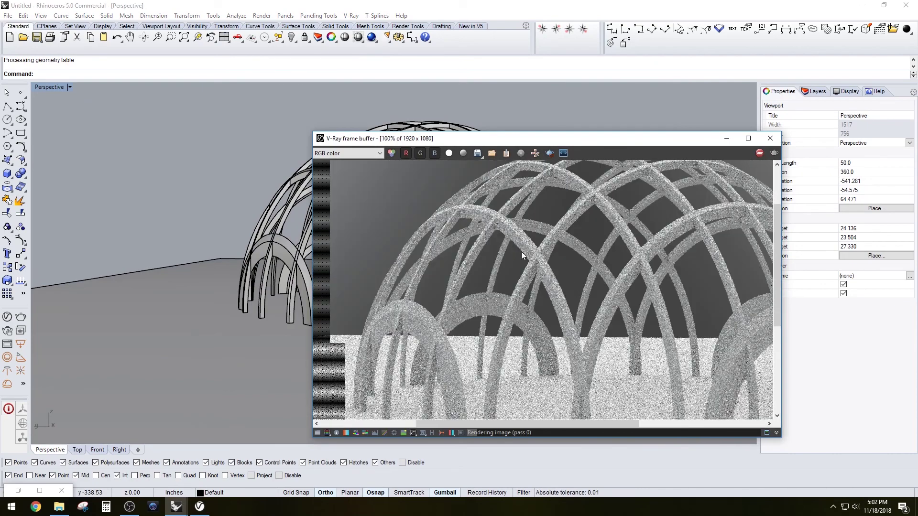
scroll(561, 213, up, 1)
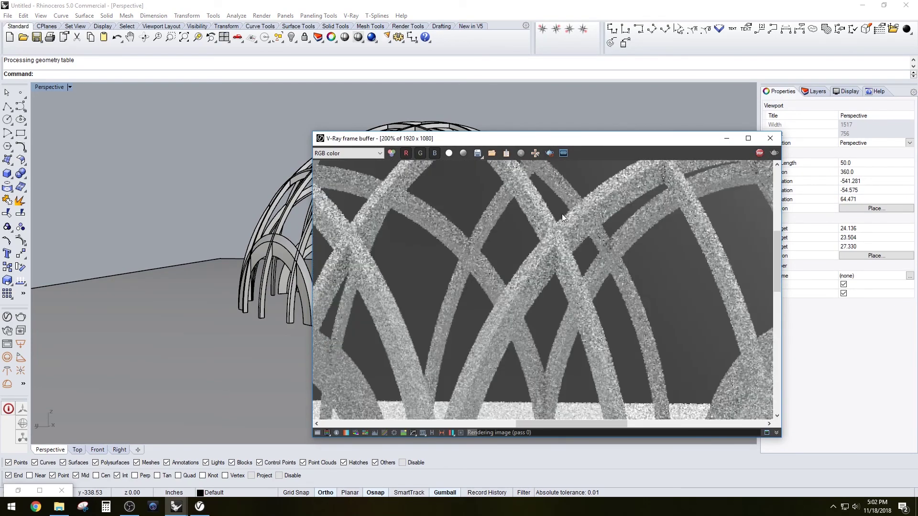
scroll(462, 272, down, 1)
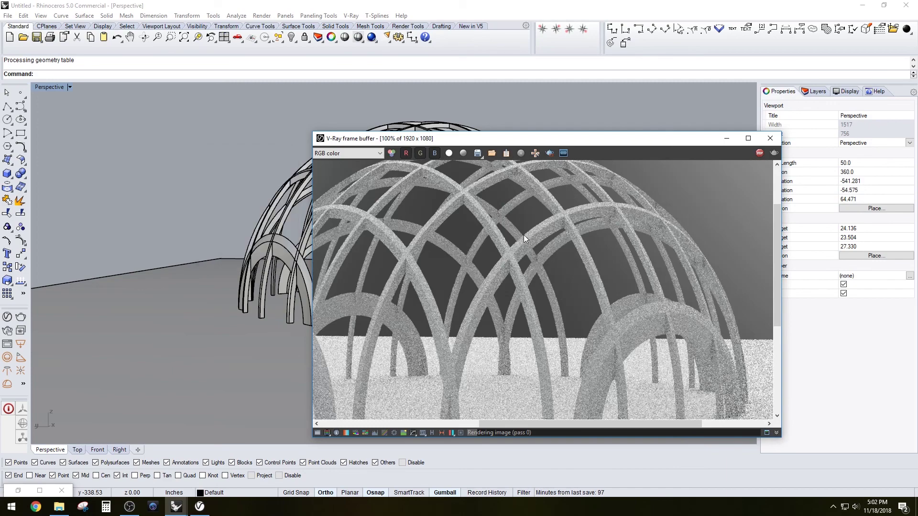
scroll(572, 219, down, 1)
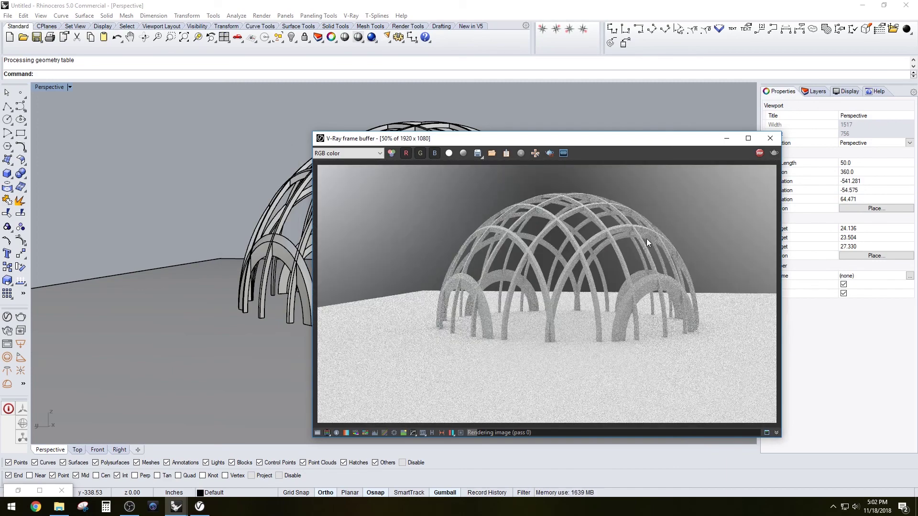
scroll(640, 234, up, 1)
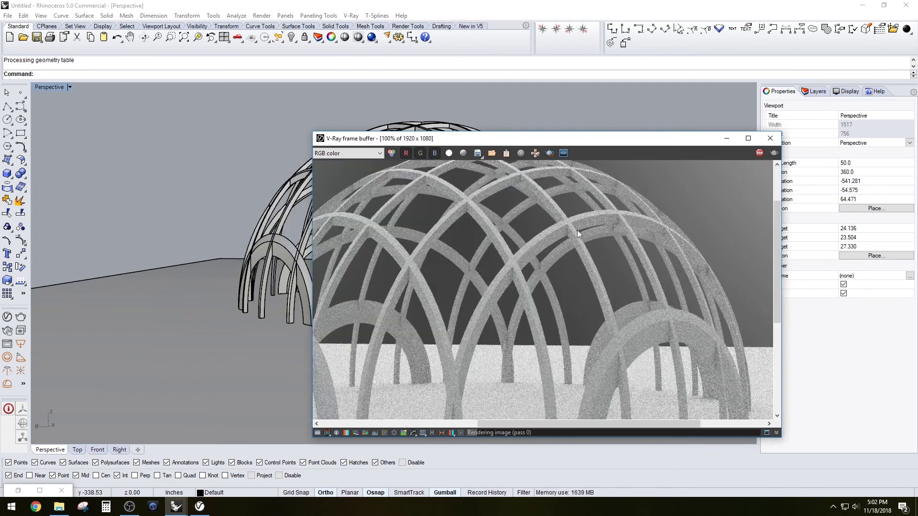
scroll(578, 230, down, 1)
scroll(582, 293, up, 1)
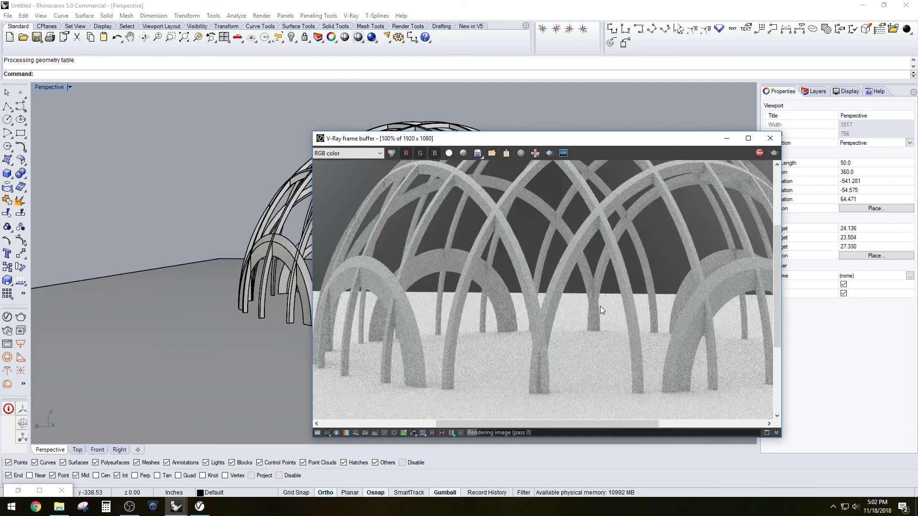
scroll(600, 306, down, 1)
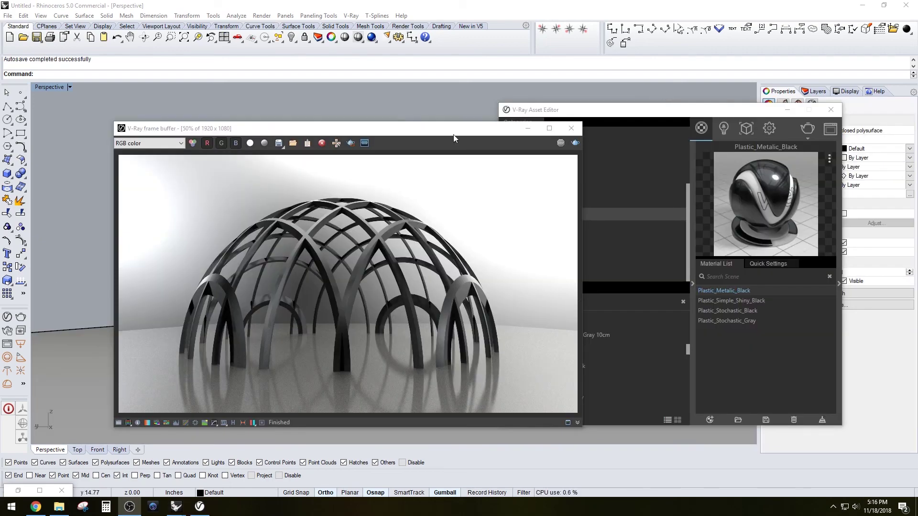
Step: Deselect the baked dome, compare it with the finished black plastic render, and close the V-Ray frame buffer
drag(451, 119, 756, 168)
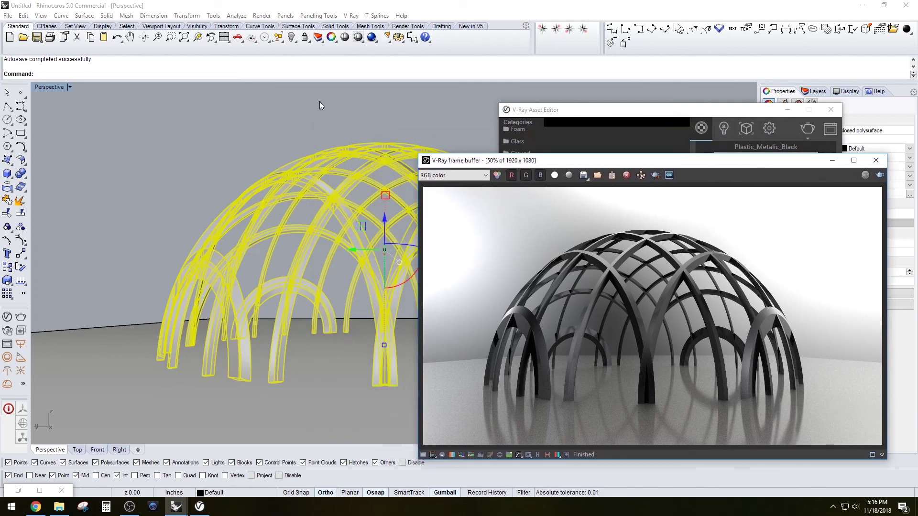
click(321, 105)
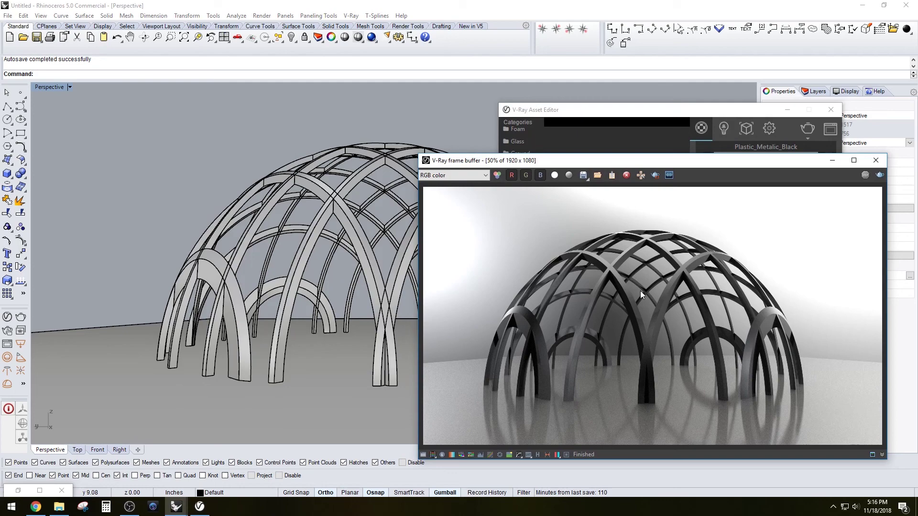
click(876, 160)
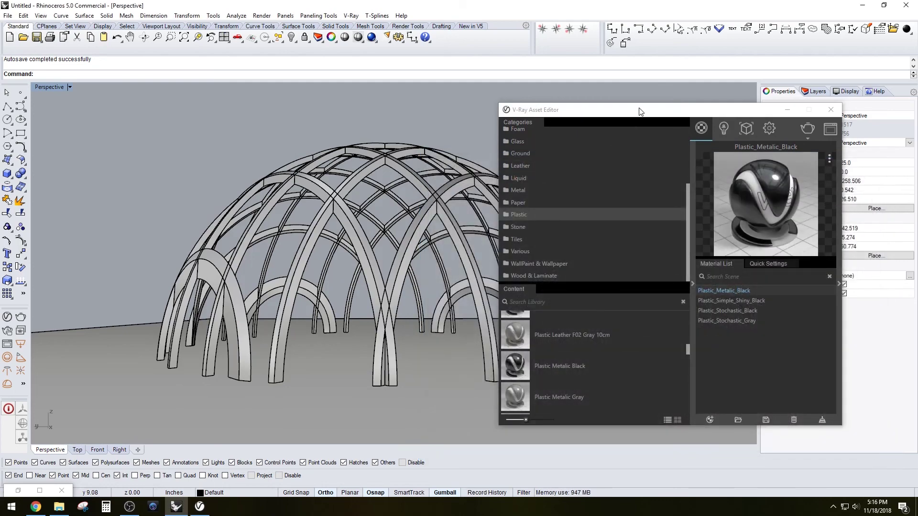